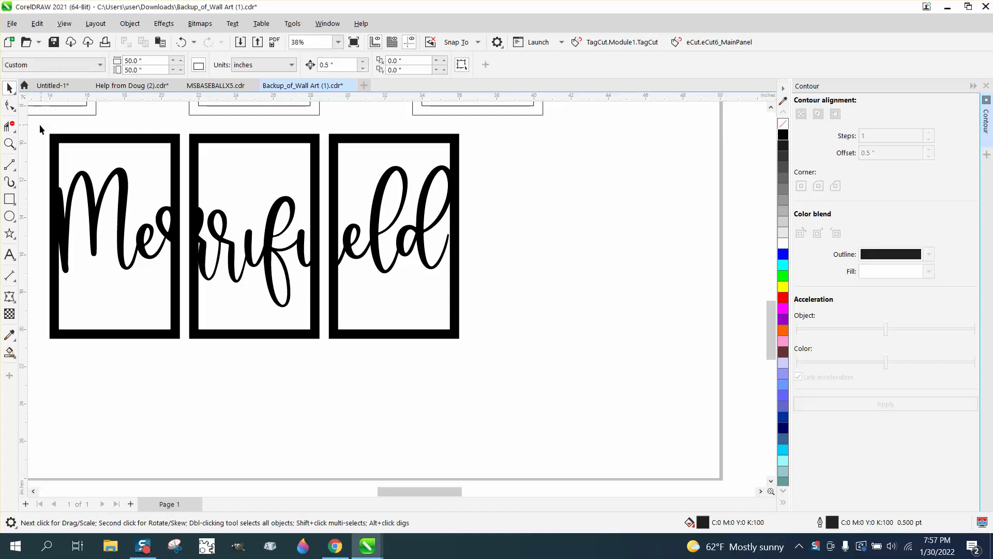
# Strip the fill from all three black Merrifield panels and give them red outlines.
pyautogui.moveTo(35, 125); pyautogui.dragTo(481, 360)
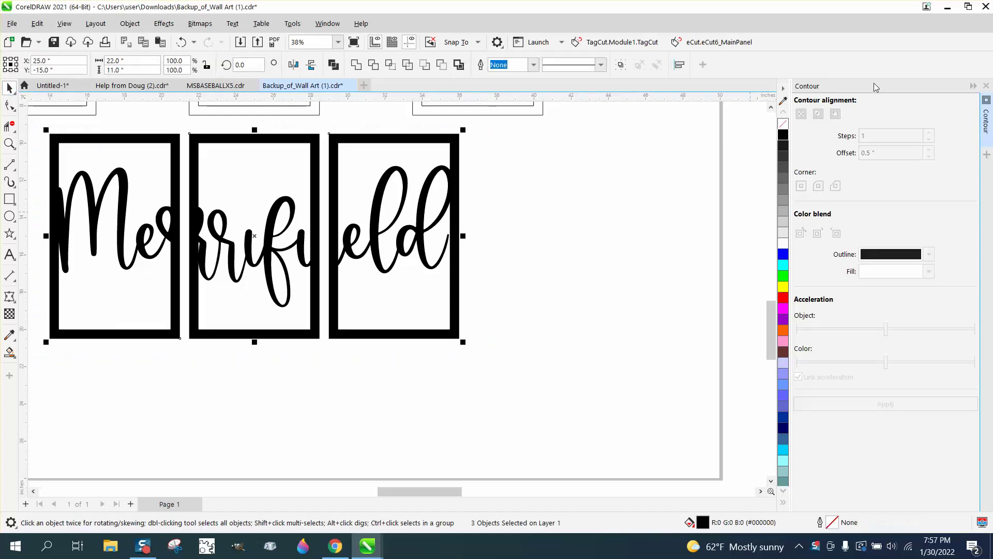
pyautogui.rightClick(783, 129)
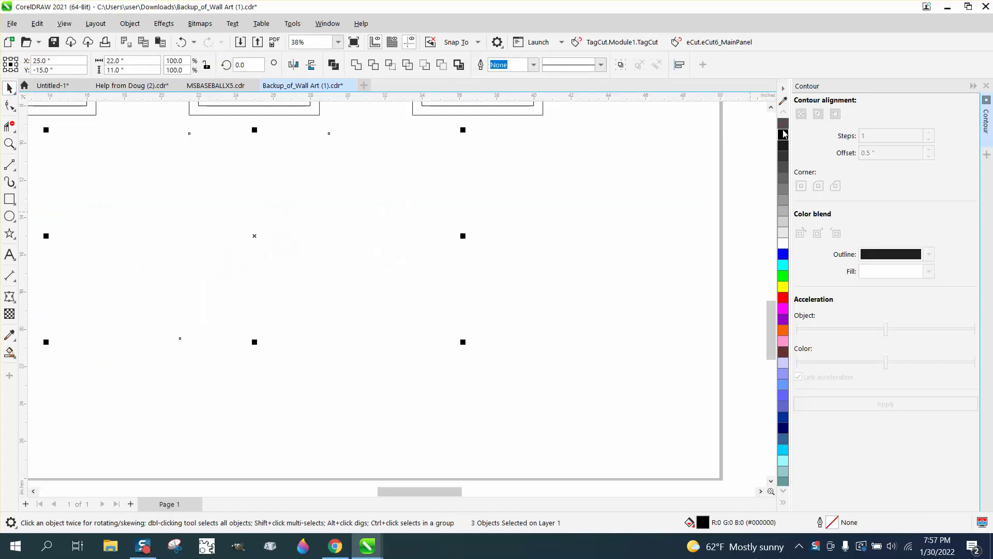
pyautogui.rightClick(782, 300)
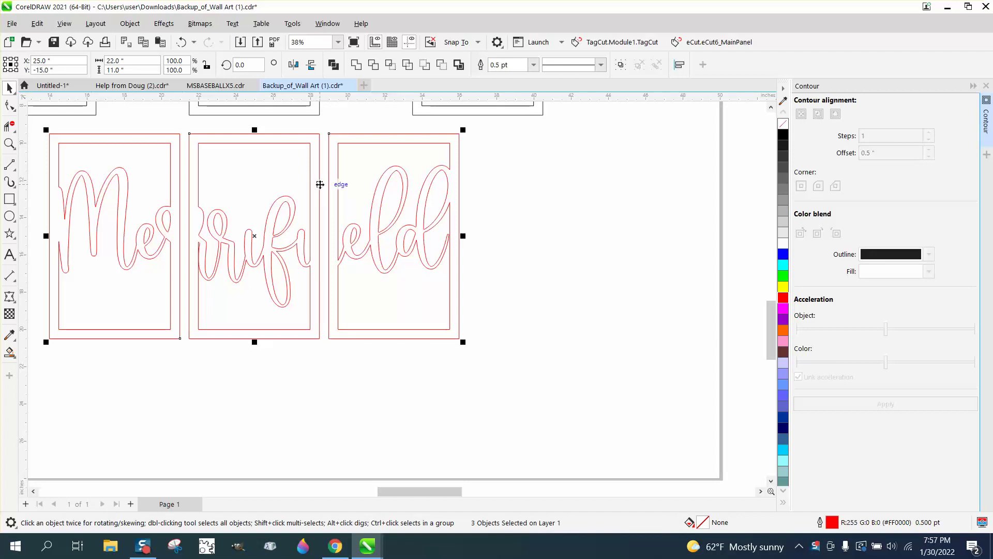
pyautogui.click(9, 126)
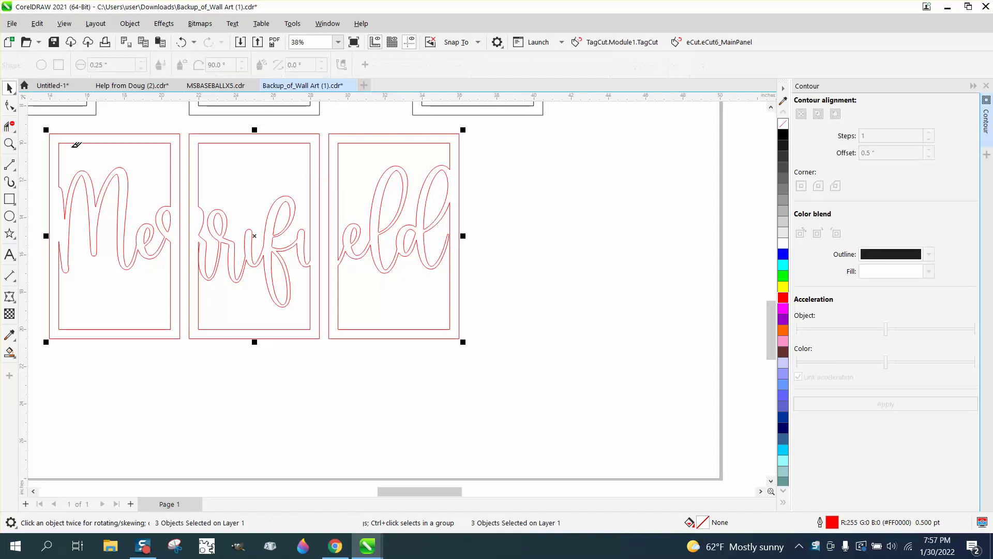
pyautogui.click(155, 134)
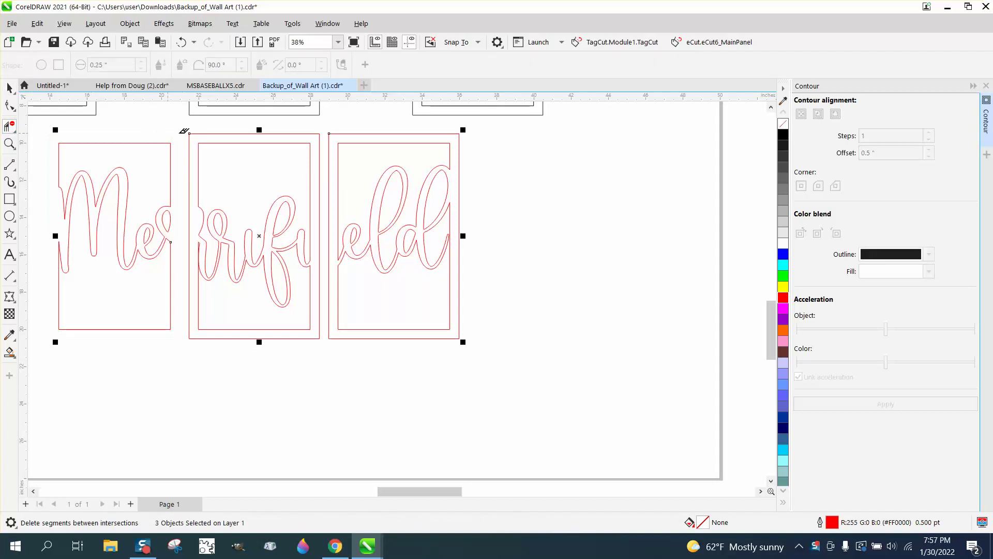
pyautogui.click(243, 133)
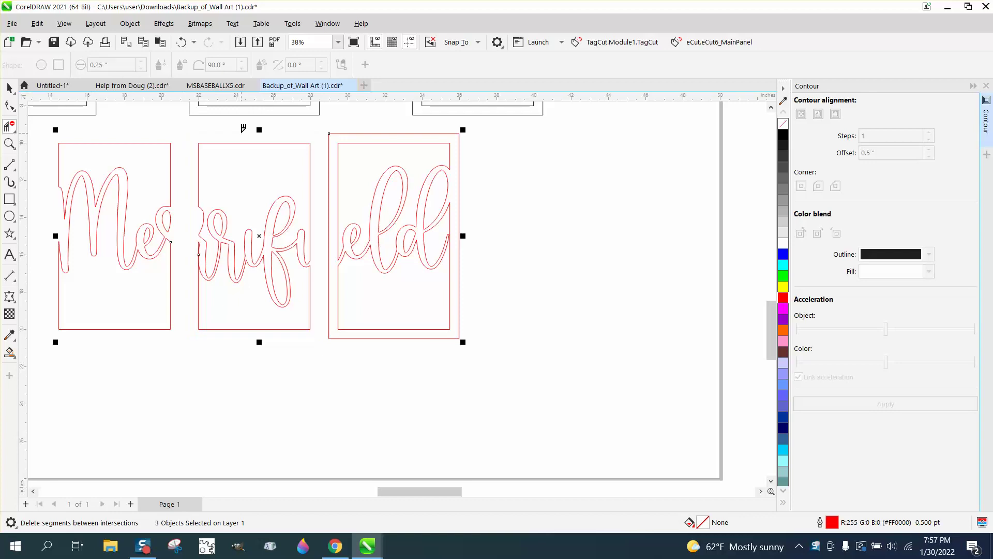
pyautogui.click(362, 133)
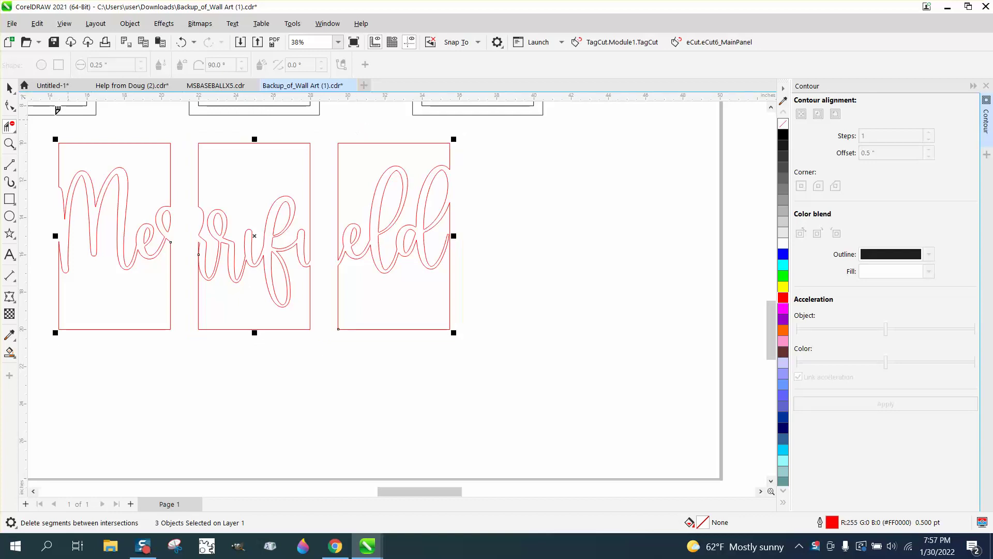
pyautogui.click(10, 88)
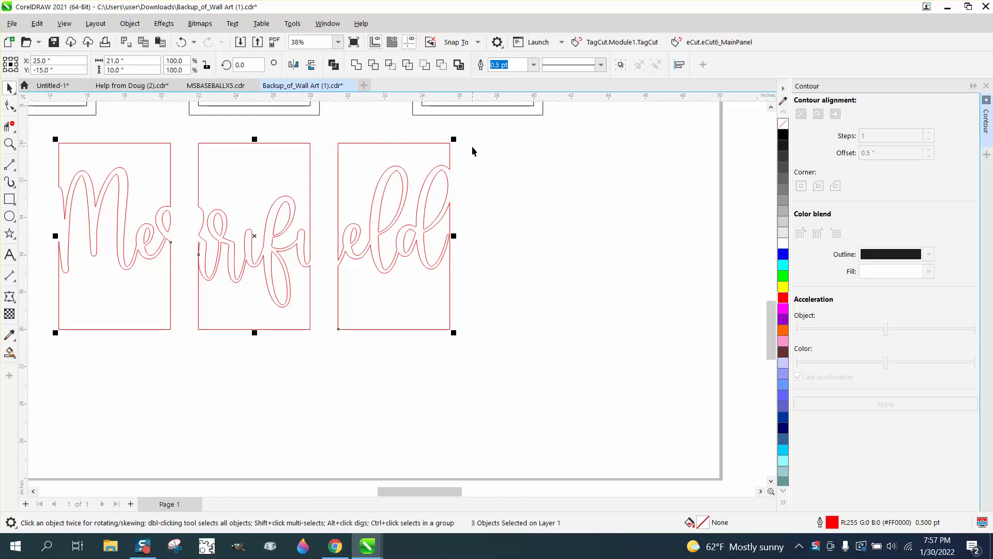
pyautogui.moveTo(339, 147)
pyautogui.mouseDown()
pyautogui.moveTo(323, 151)
pyautogui.moveTo(376, 152)
pyautogui.moveTo(354, 154)
pyautogui.mouseUp()
pyautogui.click(381, 151)
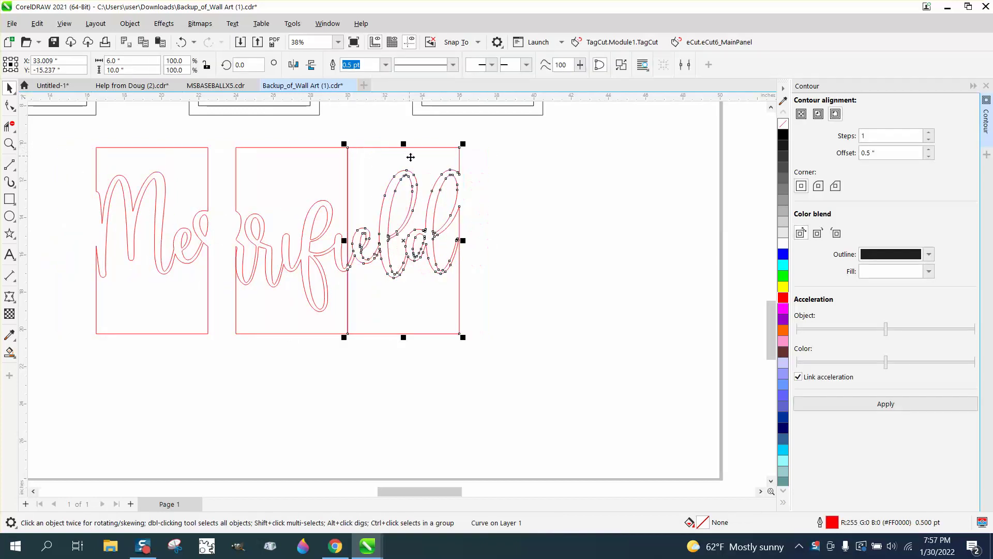
pyautogui.doubleClick(207, 151)
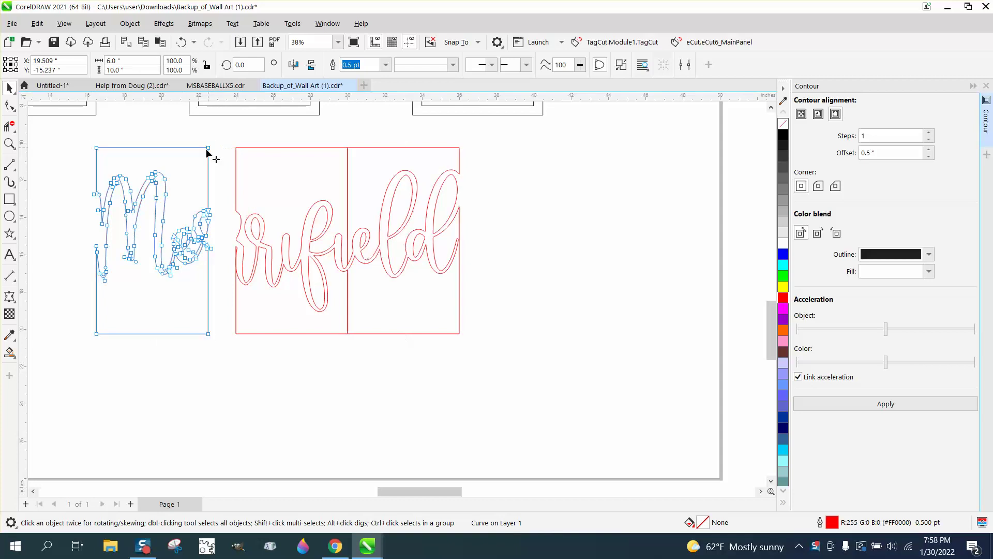
pyautogui.click(9, 88)
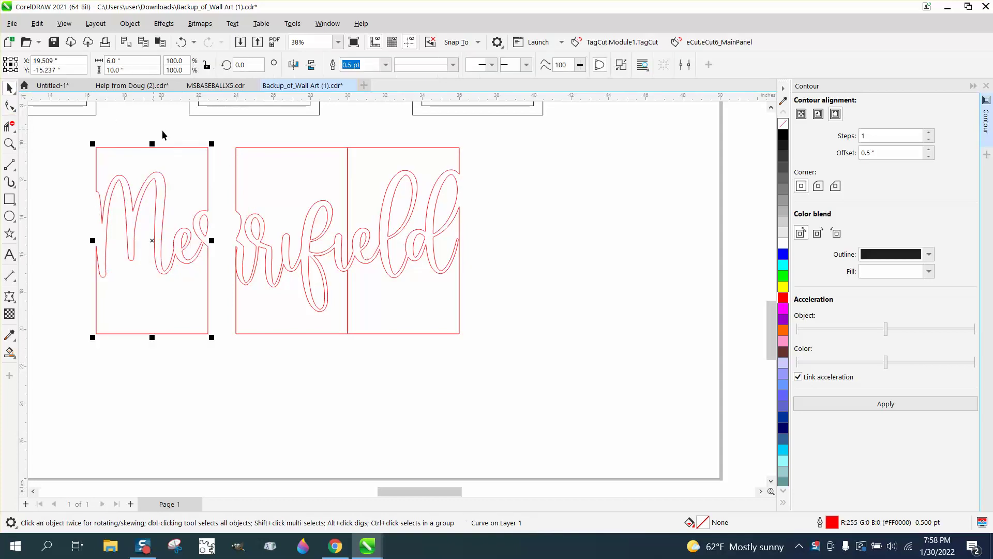
pyautogui.moveTo(207, 146); pyautogui.dragTo(236, 148)
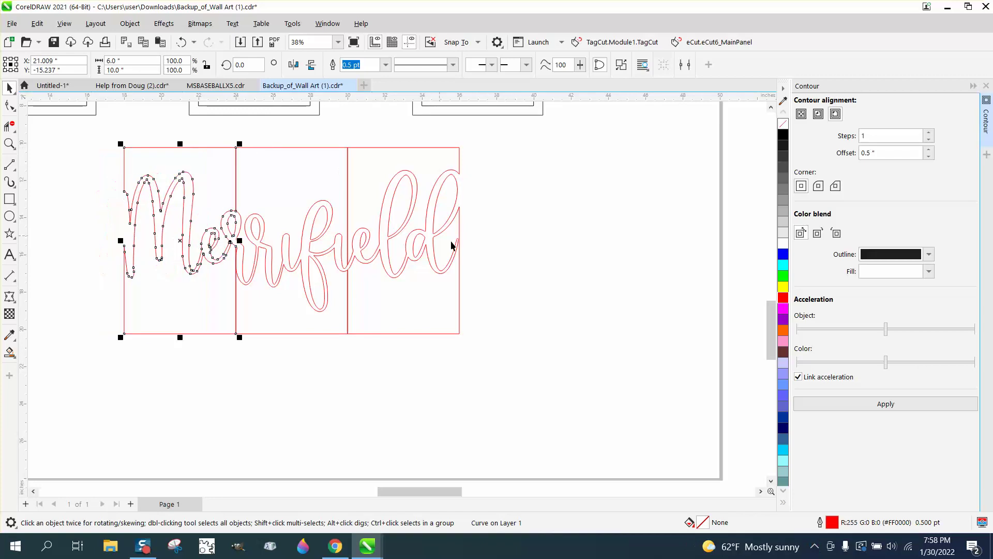
pyautogui.click(535, 308)
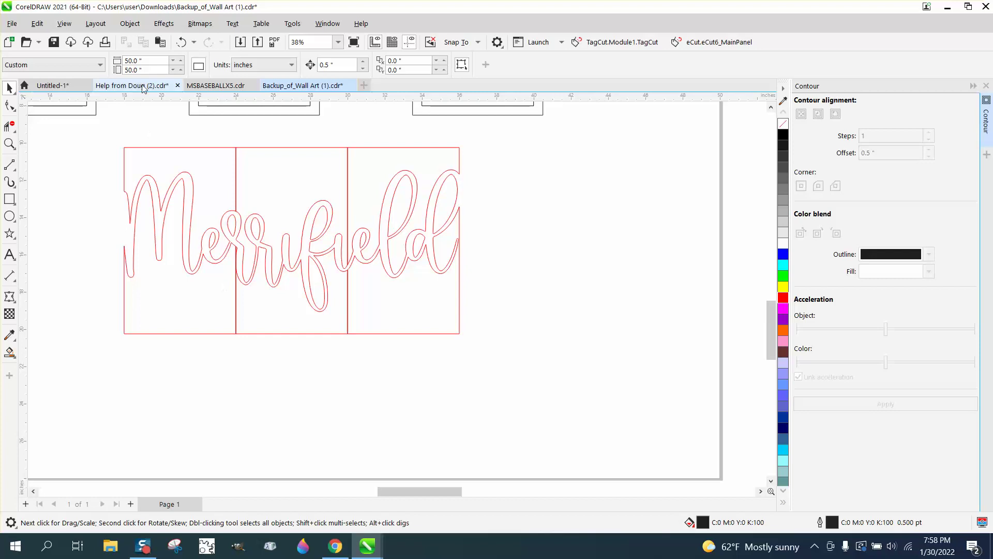
pyautogui.click(180, 43)
pyautogui.click(180, 42)
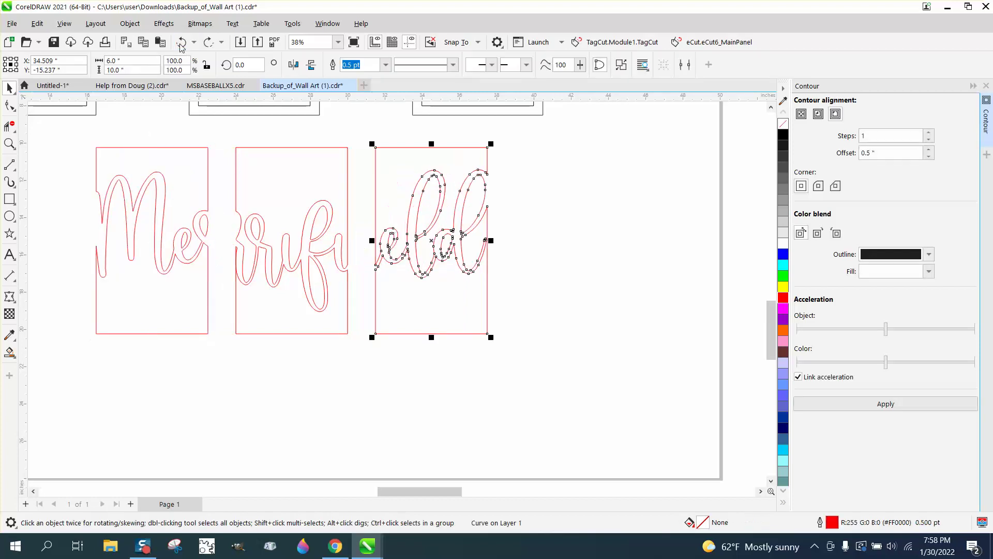
pyautogui.click(181, 42)
pyautogui.click(180, 42)
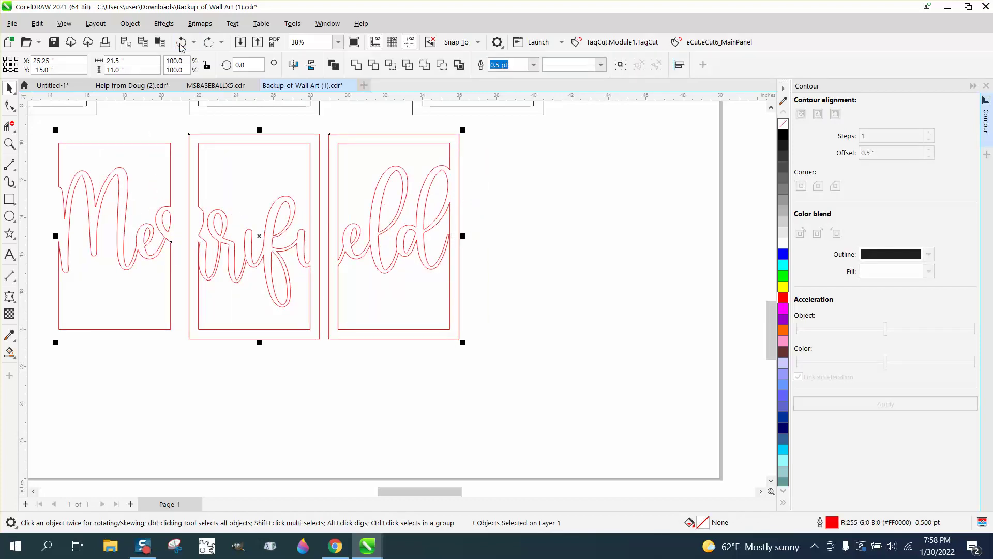
pyautogui.click(181, 43)
pyautogui.click(180, 43)
# Move the twelve split Merrifield panel objects off to the upper right.
pyautogui.scroll(-4, 316, 280)
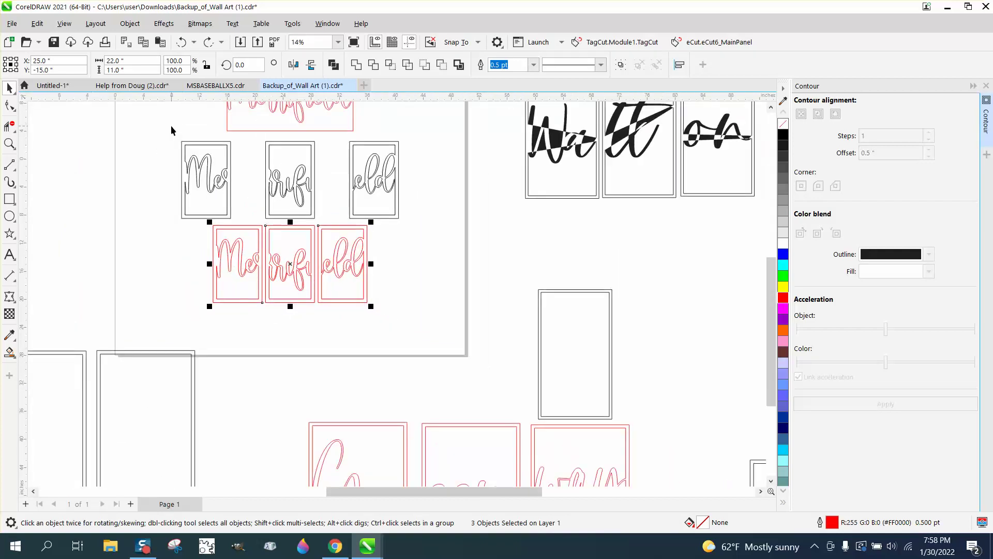
pyautogui.moveTo(171, 125); pyautogui.dragTo(411, 262)
pyautogui.moveTo(432, 320); pyautogui.dragTo(433, 321)
pyautogui.scroll(-4, 464, 332)
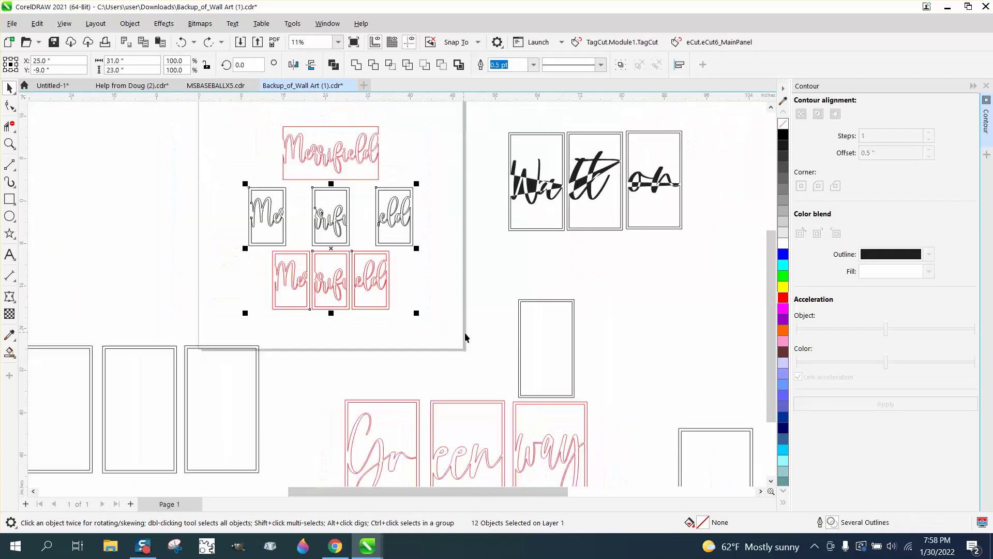
pyautogui.moveTo(396, 285); pyautogui.dragTo(594, 151)
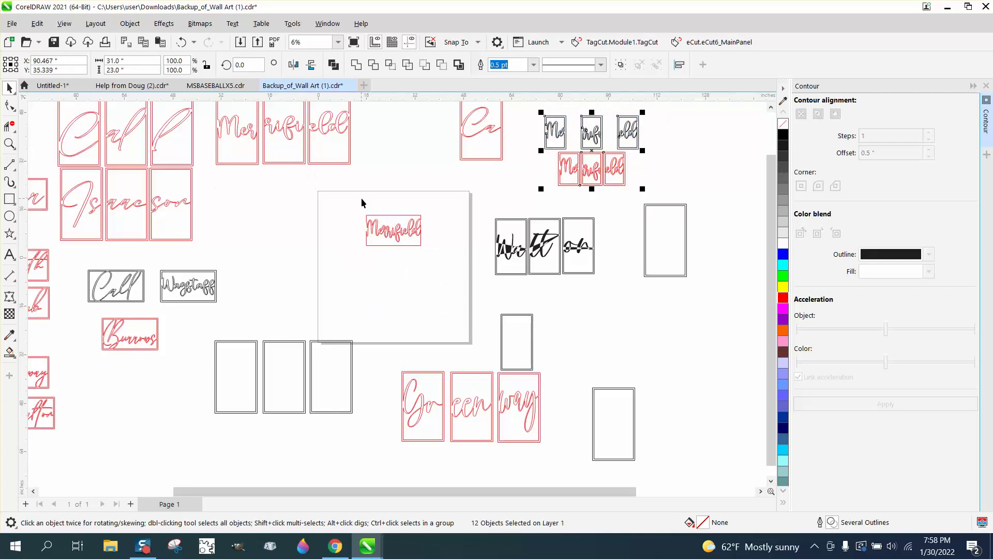
# Nudge the framed Merrifield word group down and zoom in on it.
pyautogui.moveTo(361, 202); pyautogui.dragTo(454, 262)
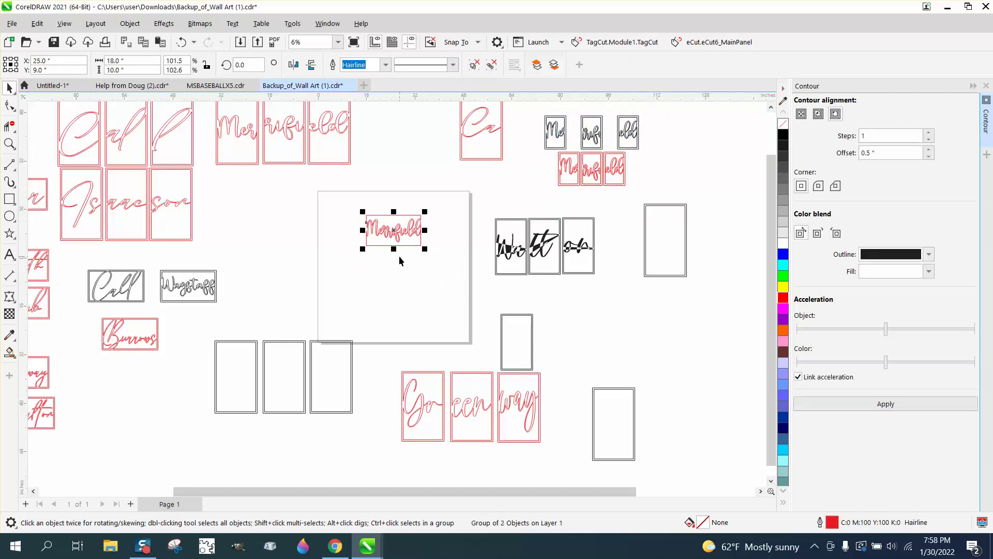
pyautogui.press('Down')
pyautogui.click(10, 143)
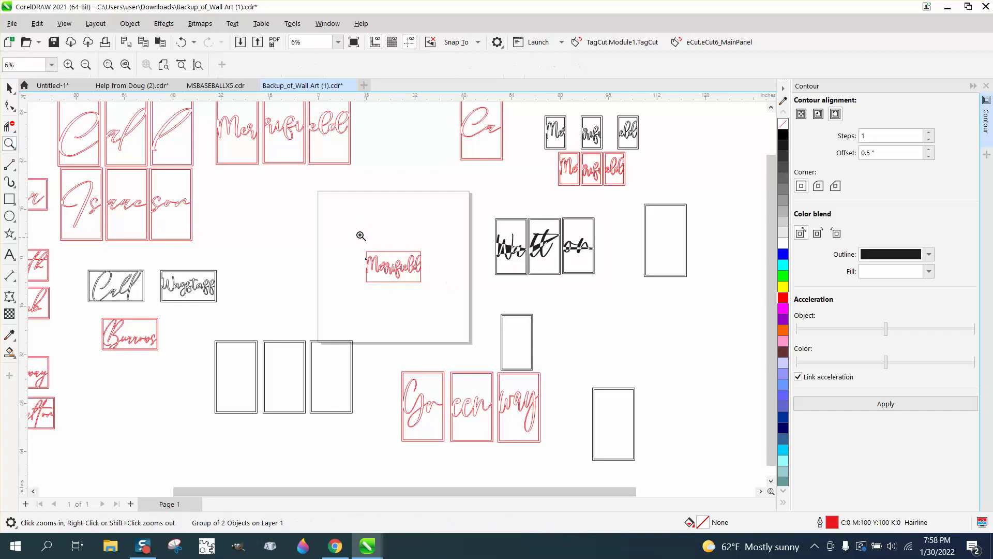
pyautogui.moveTo(360, 237); pyautogui.dragTo(468, 301)
pyautogui.click(9, 87)
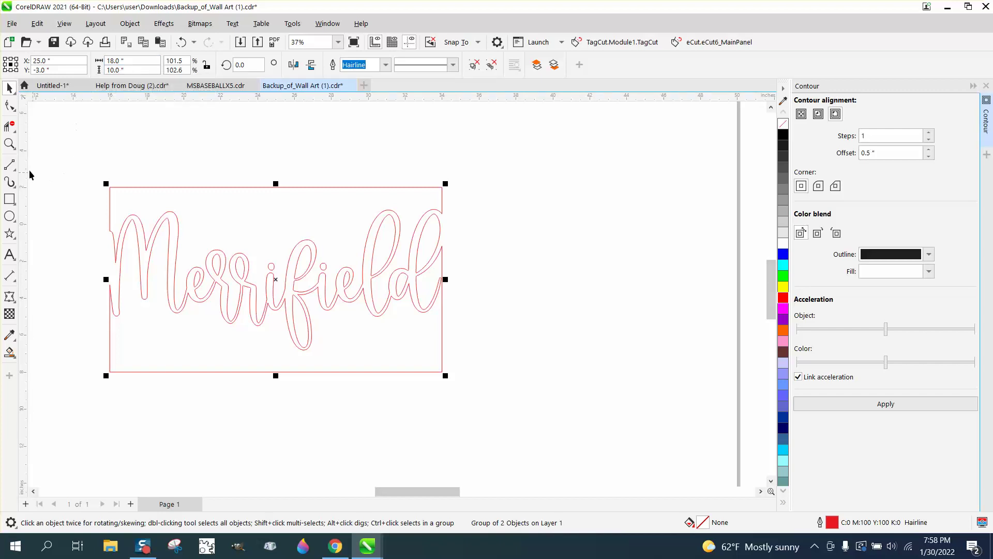
# Draw short vertical 2-point lines at the frame's left edge and beside the final d.
pyautogui.click(9, 143)
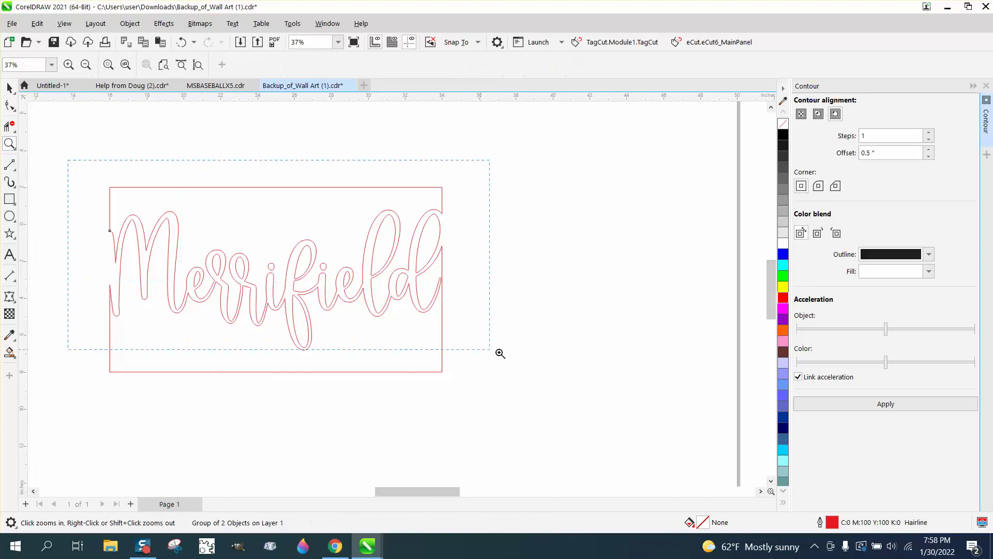
pyautogui.moveTo(499, 353); pyautogui.dragTo(499, 352)
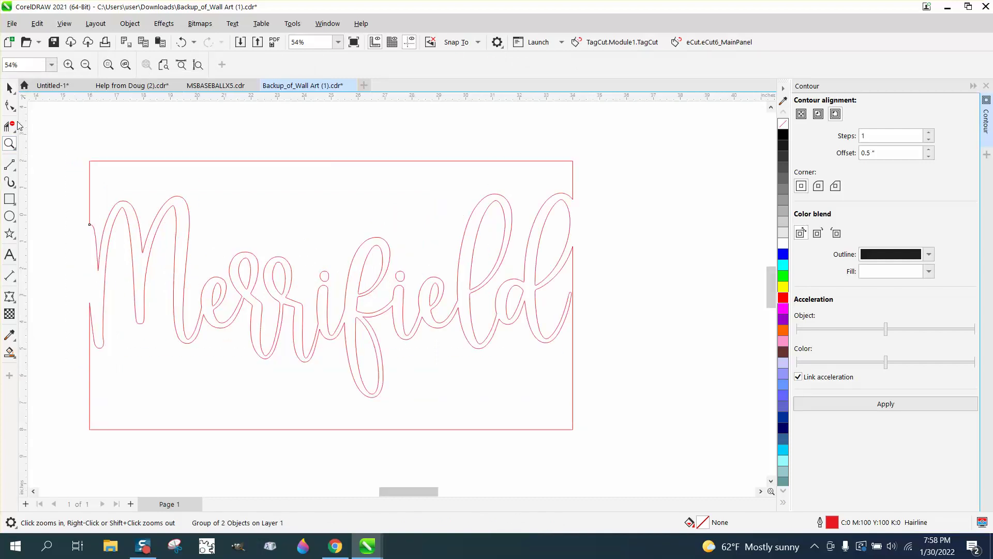
pyautogui.click(16, 171)
pyautogui.click(47, 178)
pyautogui.moveTo(94, 221); pyautogui.dragTo(91, 303)
pyautogui.moveTo(576, 200); pyautogui.dragTo(573, 246)
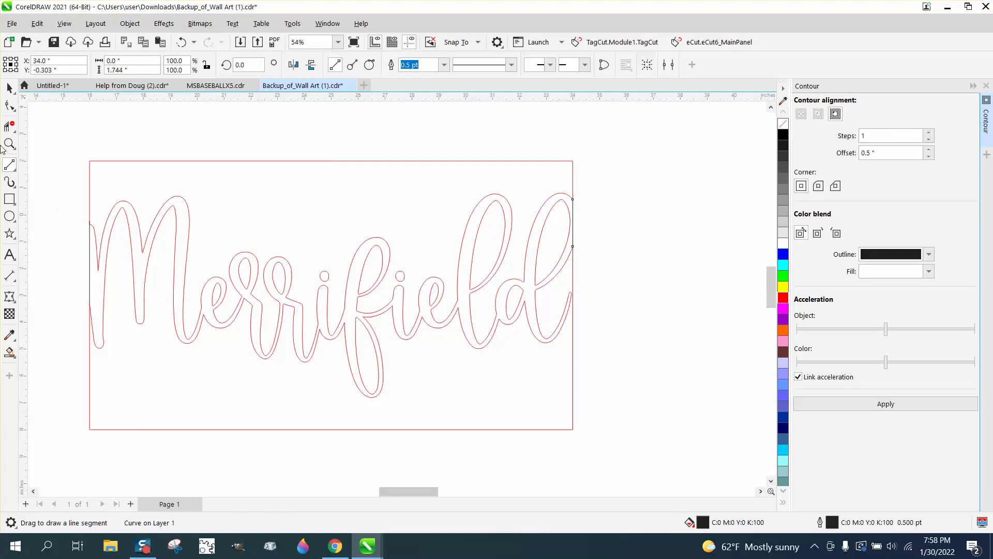
pyautogui.click(7, 88)
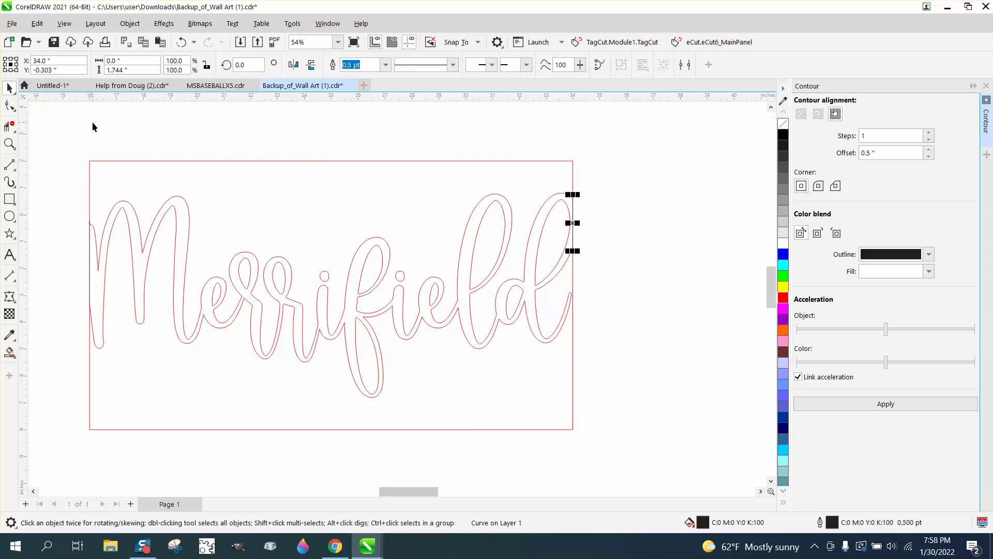
pyautogui.scroll(-1, 70, 173)
pyautogui.scroll(-1, 72, 172)
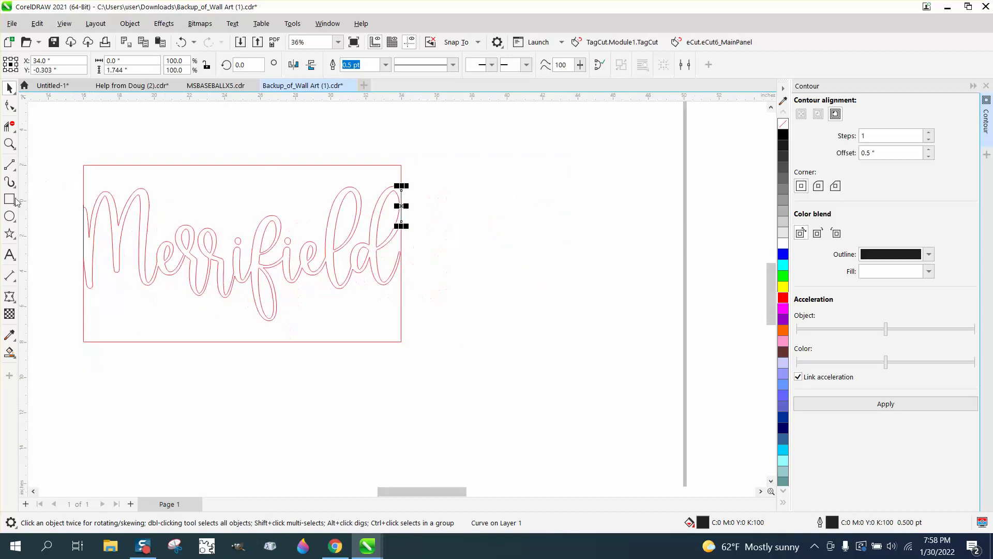
pyautogui.click(9, 199)
# Draw a tall unfilled rectangle to the right of the Merrifield word.
pyautogui.moveTo(480, 173); pyautogui.dragTo(585, 336)
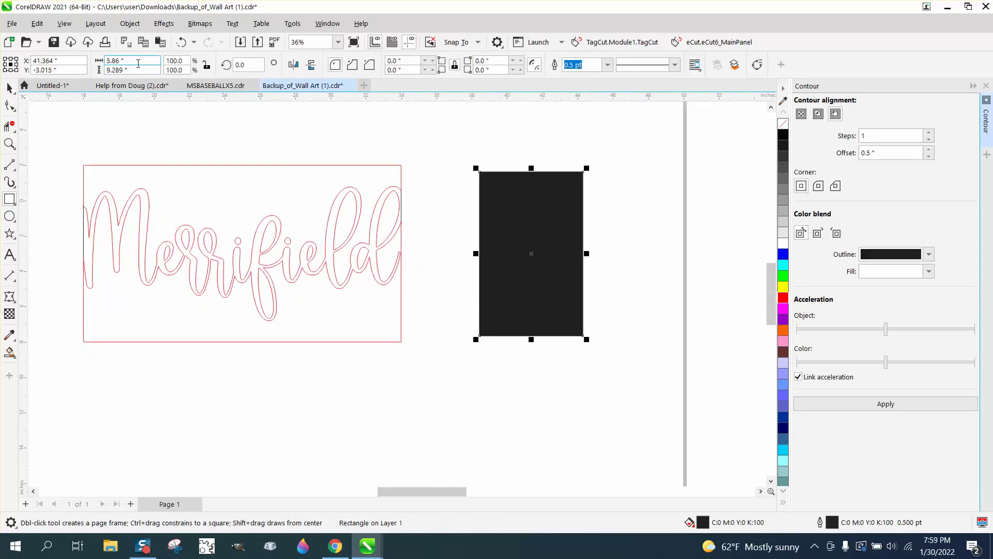
pyautogui.click(784, 124)
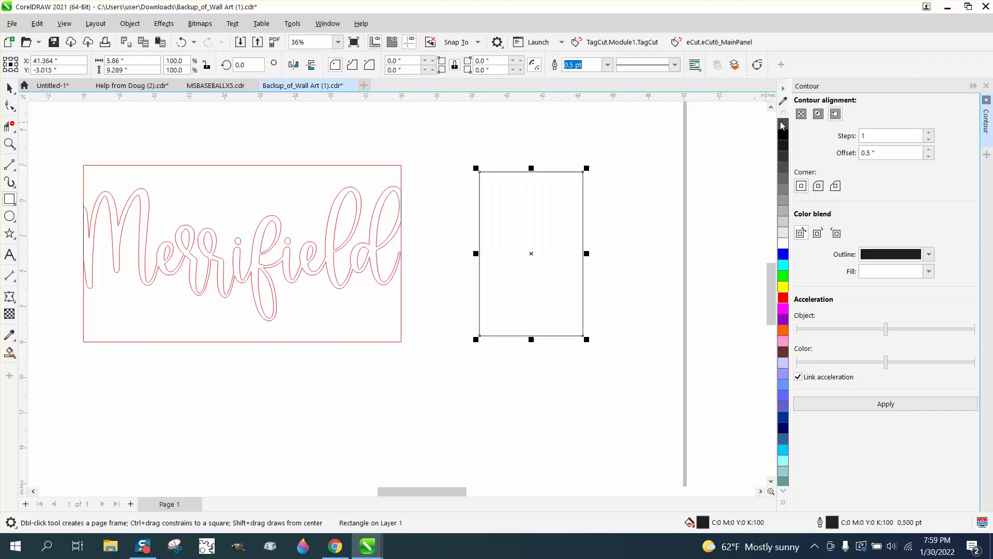
pyautogui.click(9, 88)
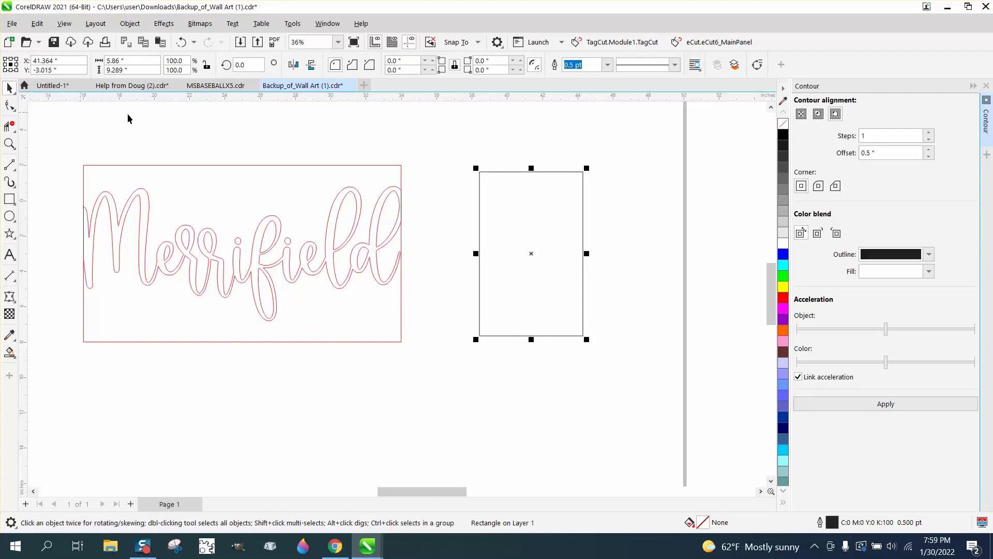
pyautogui.click(153, 120)
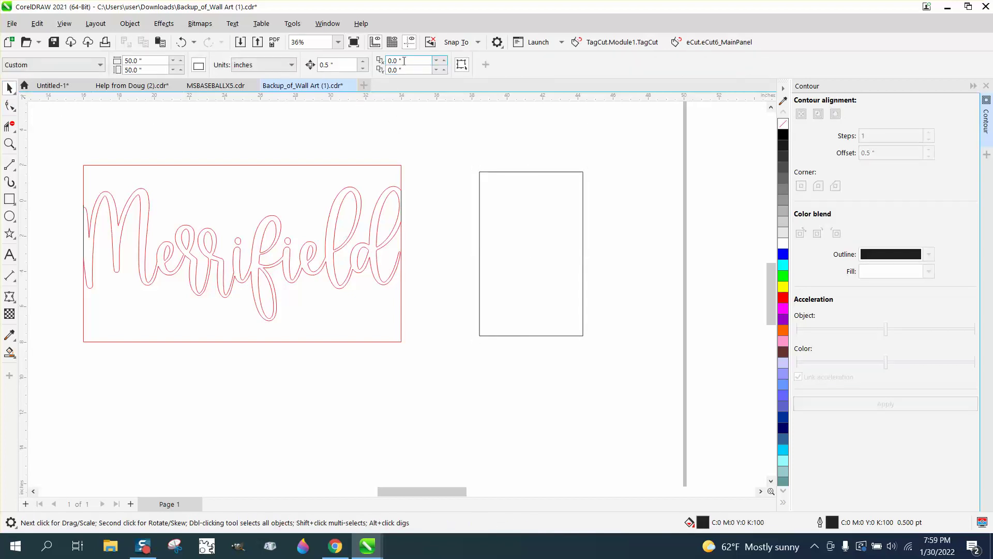
# Resize the rectangle to 6 × 10 inches and move it onto Merrifield's left end.
pyautogui.click(510, 172)
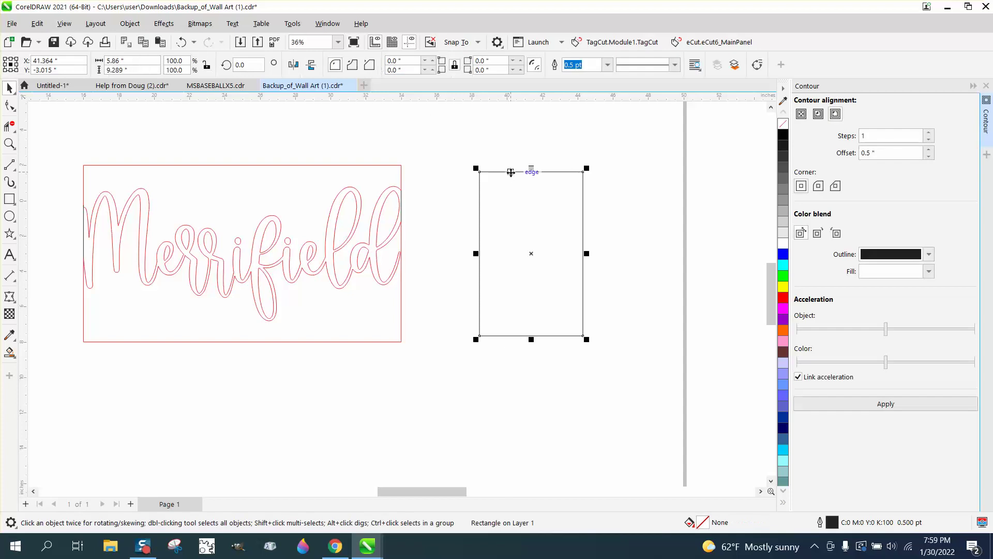
pyautogui.click(151, 64)
pyautogui.write('6')
pyautogui.press('Tab')
pyautogui.write('10')
pyautogui.press('Return')
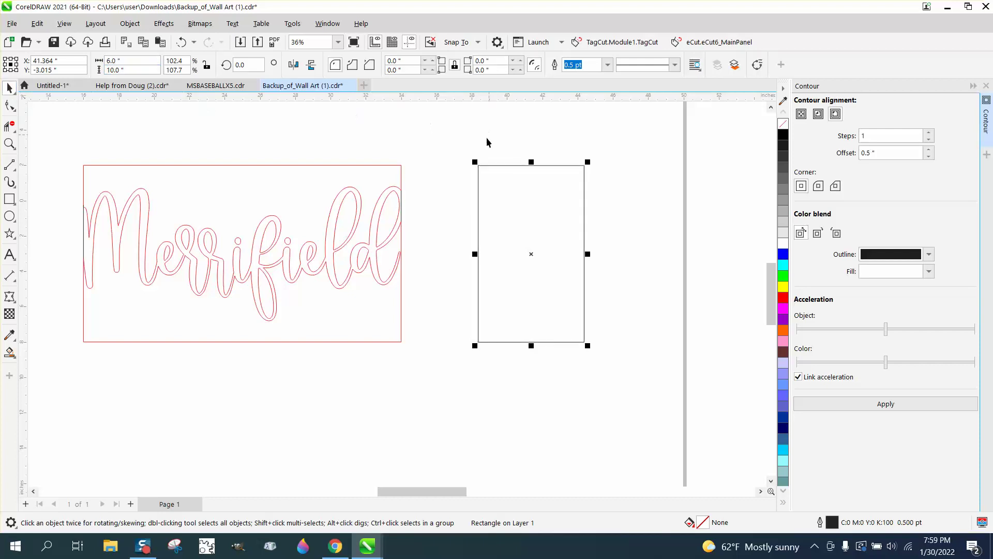
pyautogui.moveTo(477, 164); pyautogui.dragTo(82, 164)
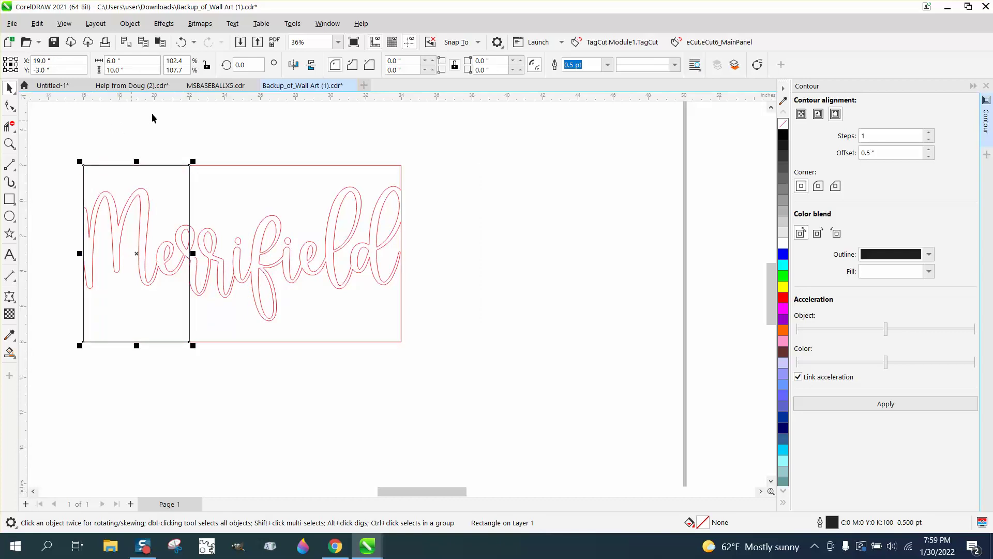
# Set the nudge distance to 6 inches and duplicate the rectangle twice to the right.
pyautogui.click(243, 113)
pyautogui.doubleClick(336, 65)
pyautogui.write('6"')
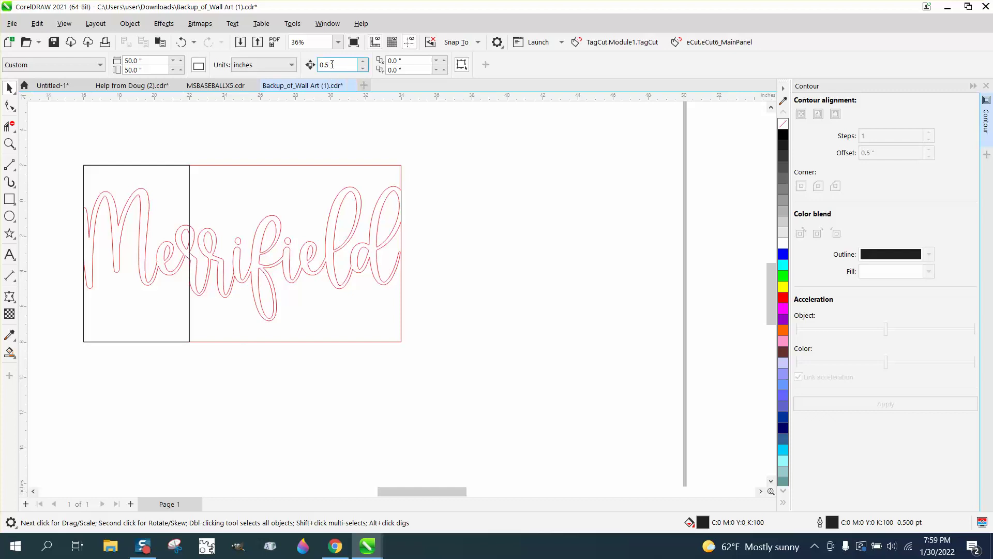
pyautogui.click(189, 208)
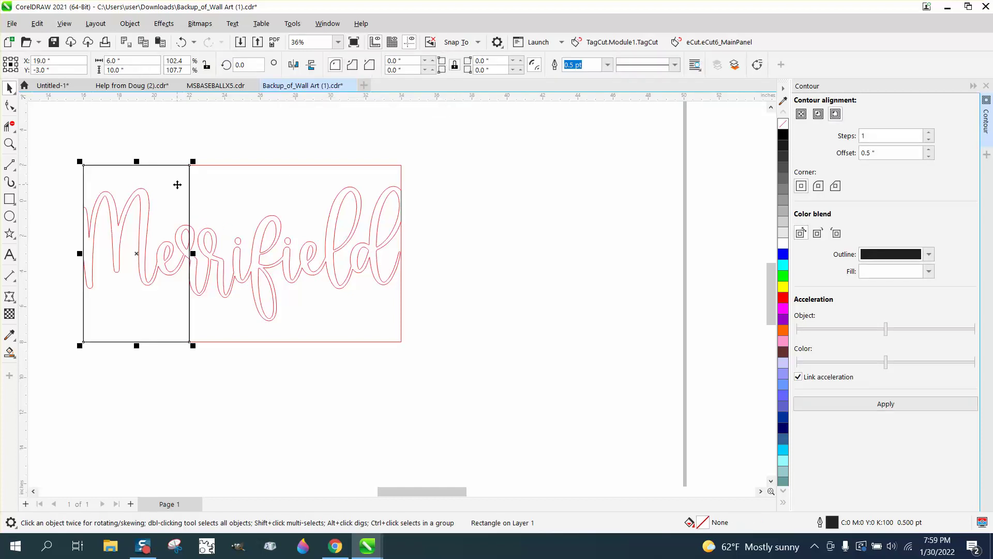
pyautogui.hotkey('ctrl', 'd')
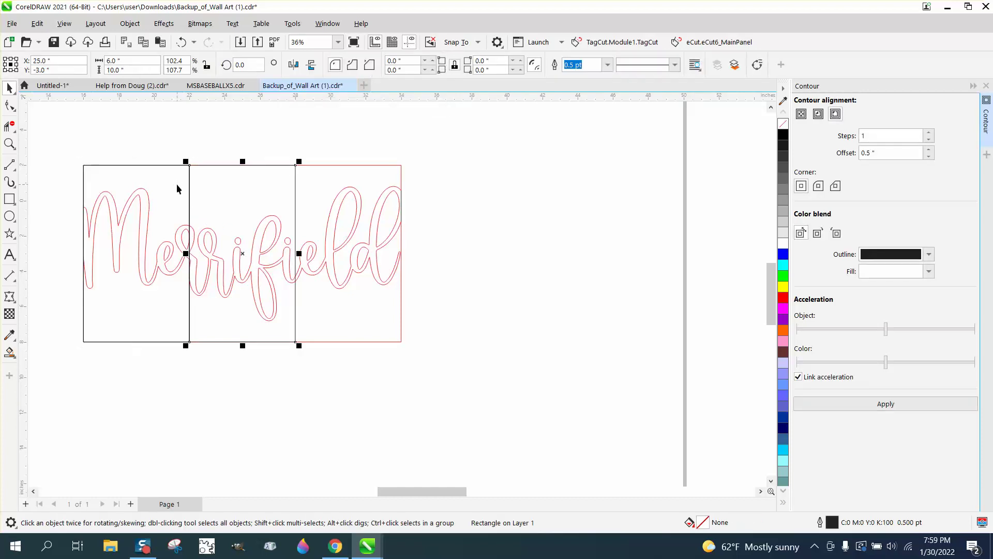
pyautogui.hotkey('ctrl', 'd')
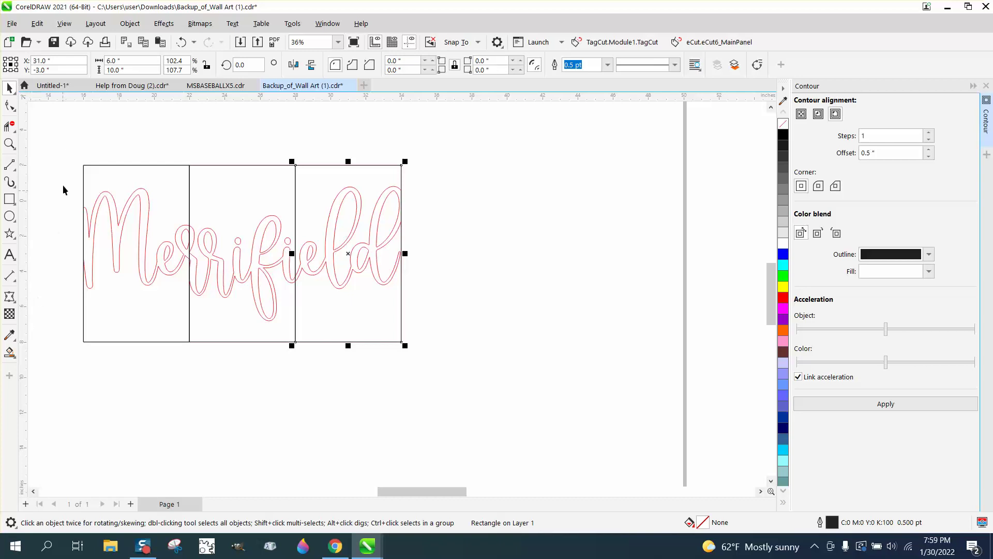
# Change the nudge distance to 11 inches.
pyautogui.click(67, 154)
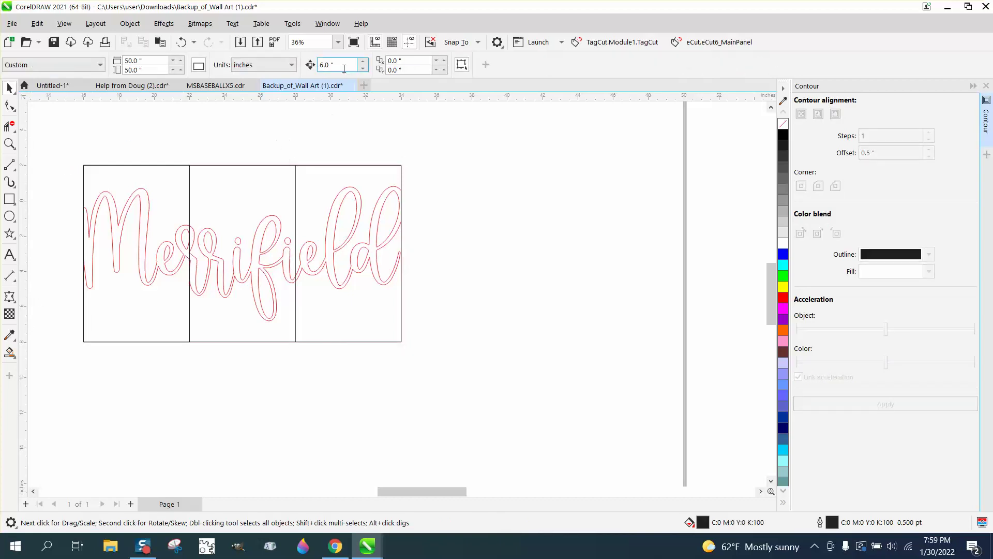
pyautogui.click(344, 69)
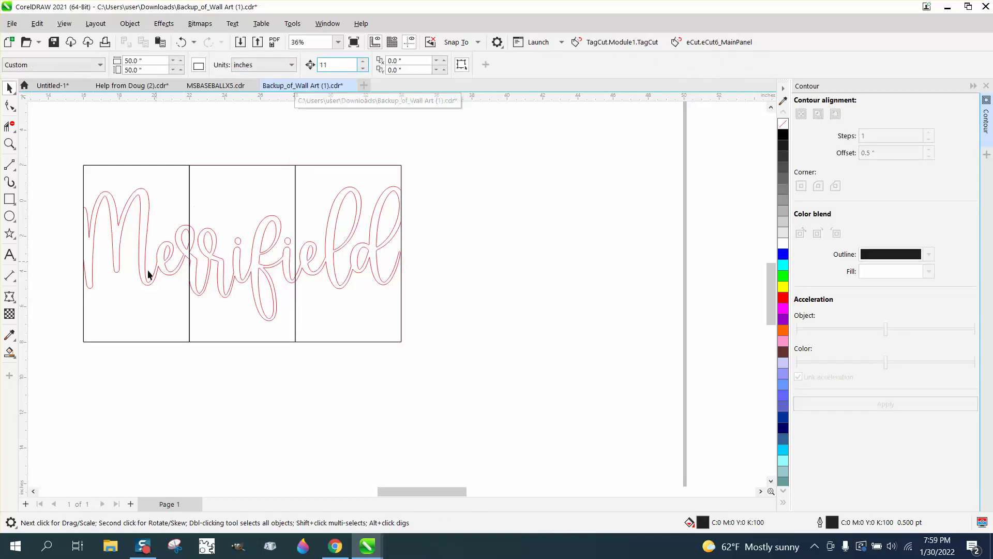
pyautogui.click(9, 352)
# Smart Fill the Me, rrifi and eld letters, nudging each new piece below the panels.
pyautogui.click(144, 218)
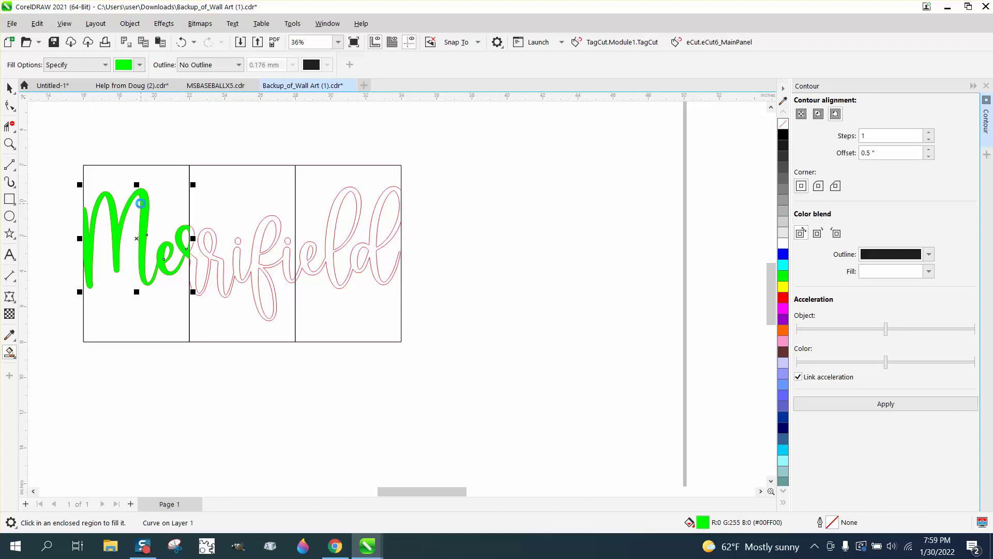
pyautogui.press('Down')
pyautogui.click(201, 237)
pyautogui.press('Down')
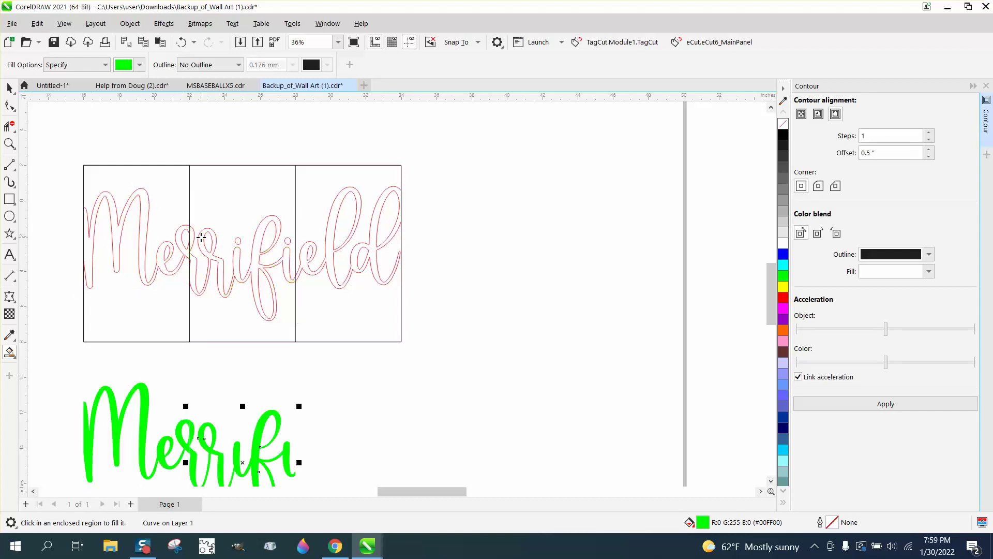
pyautogui.click(332, 220)
pyautogui.press('Down')
pyautogui.scroll(-1, 328, 222)
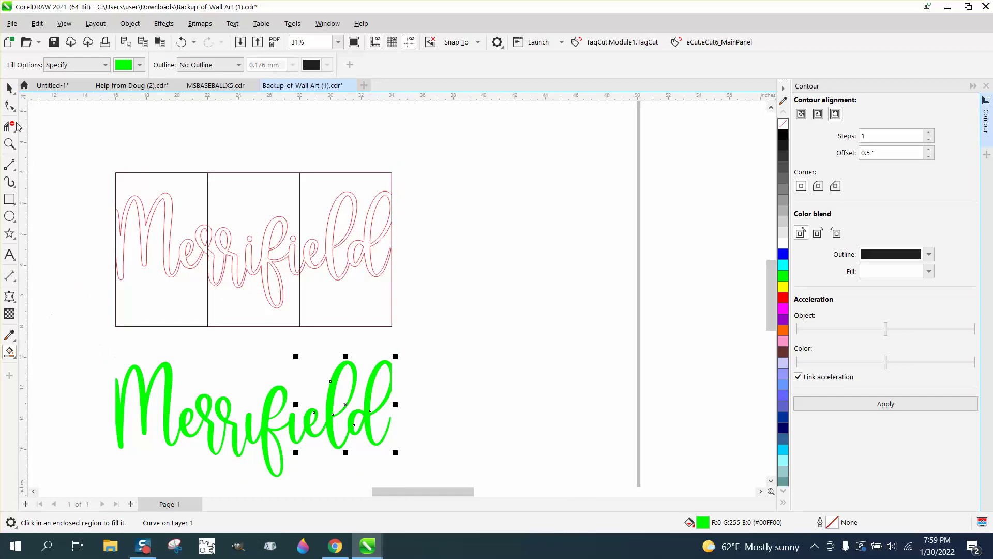
pyautogui.click(9, 88)
pyautogui.moveTo(71, 340); pyautogui.dragTo(444, 486)
# Give the three lower pieces no fill and red outlines.
pyautogui.click(783, 123)
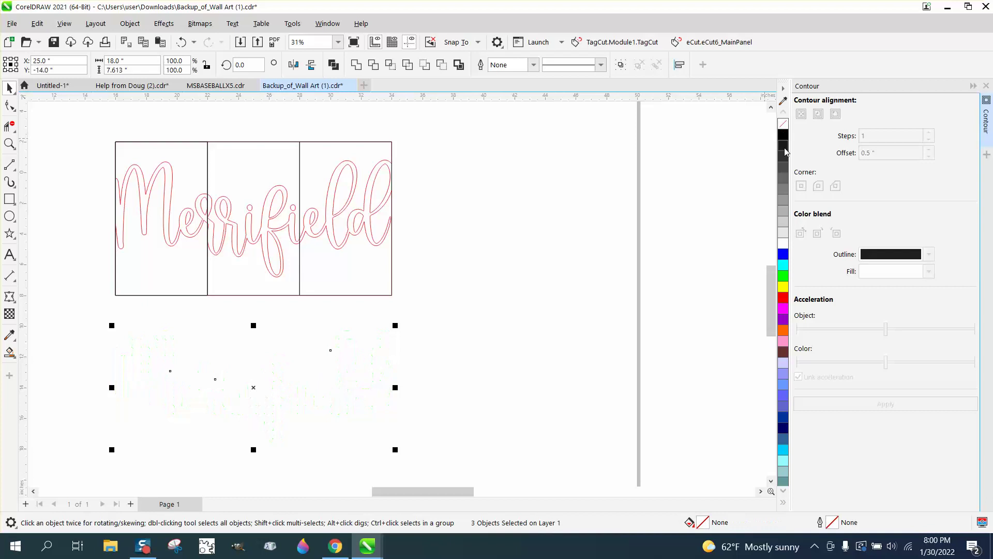
pyautogui.rightClick(783, 298)
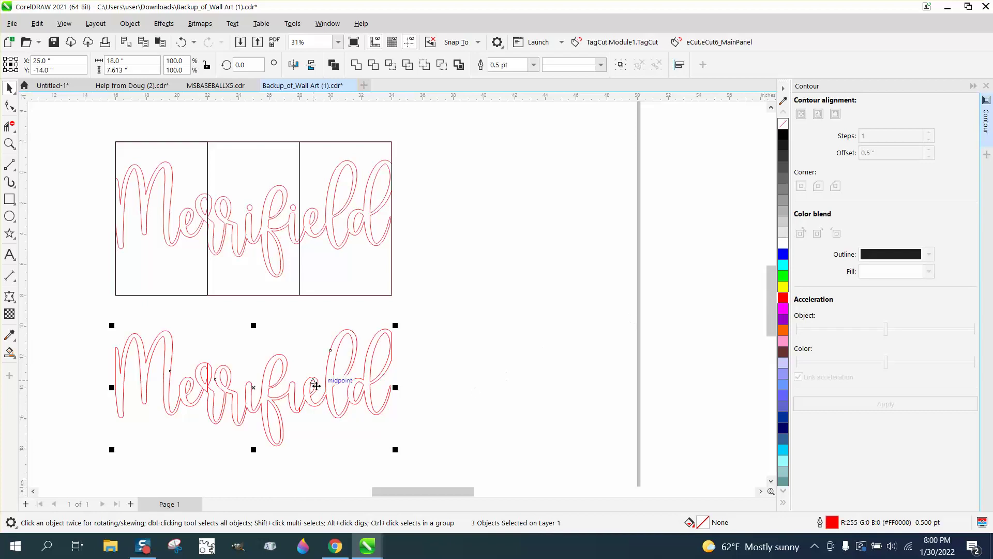
pyautogui.click(450, 344)
pyautogui.moveTo(391, 358); pyautogui.dragTo(517, 358)
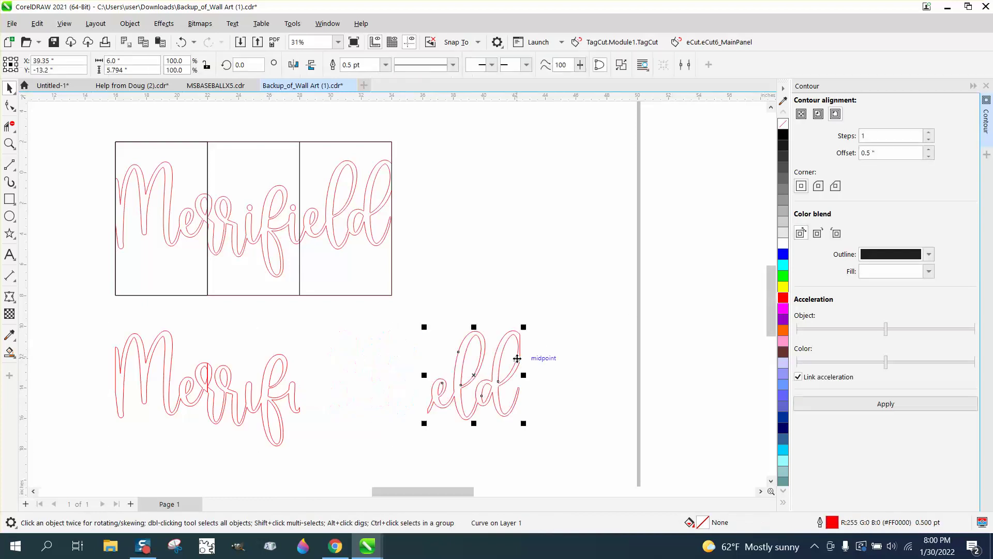
pyautogui.click(181, 42)
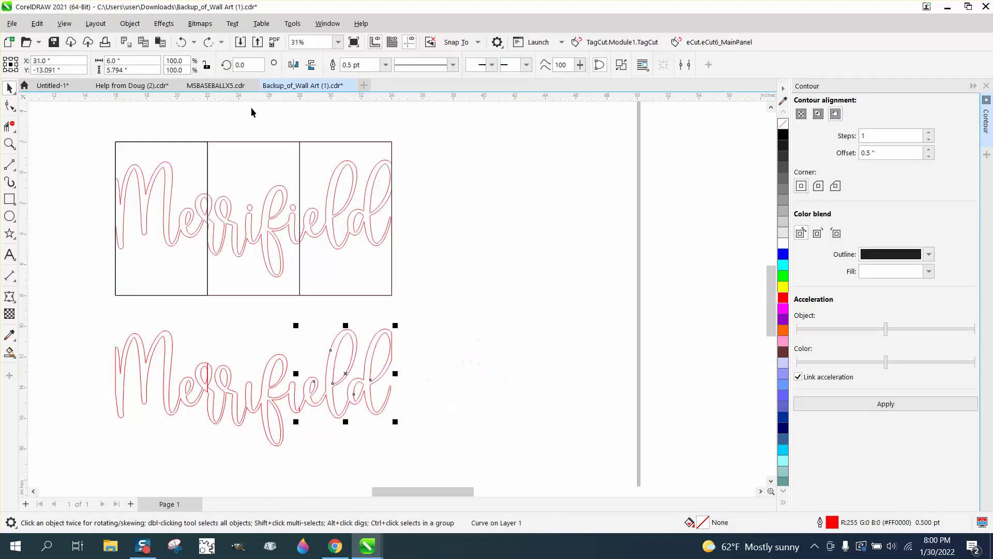
pyautogui.click(467, 256)
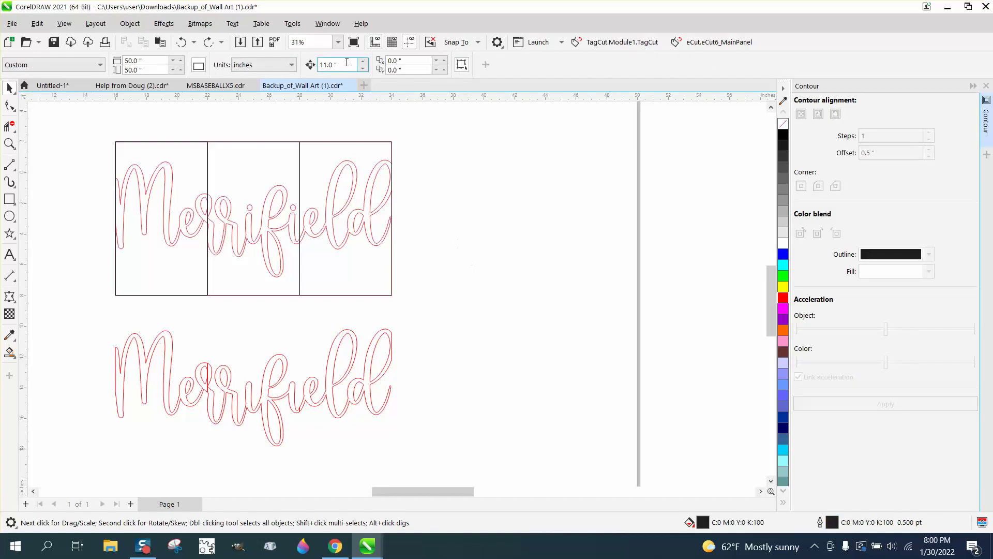
# Set the nudge distance back to 6 inches.
pyautogui.click(334, 64)
pyautogui.write('6')
pyautogui.click(391, 364)
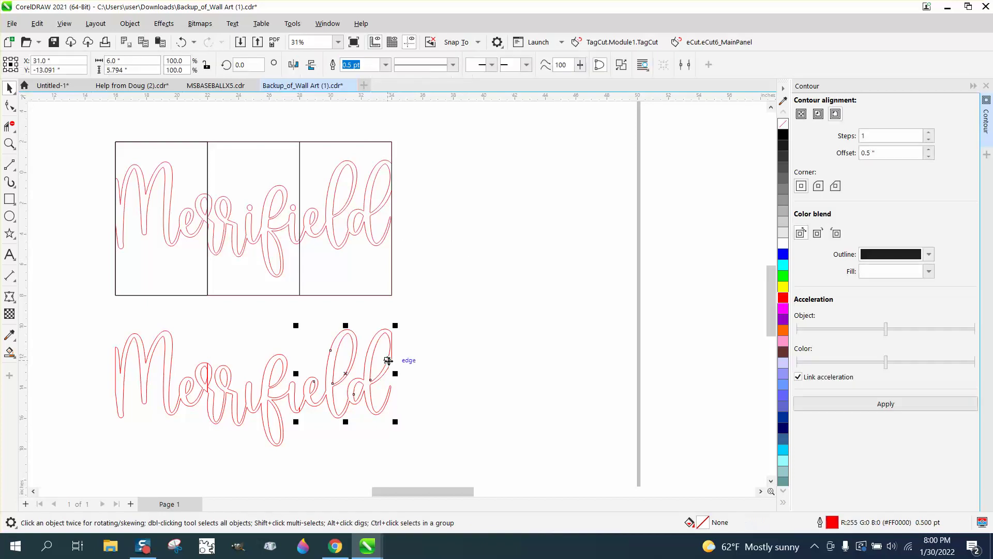
pyautogui.moveTo(74, 109); pyautogui.dragTo(475, 319)
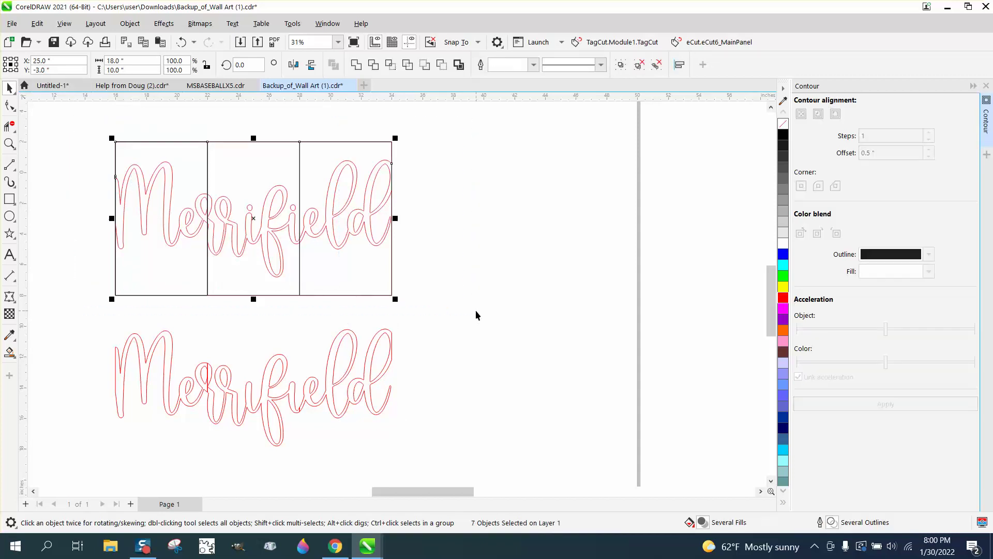
pyautogui.scroll(-1, 476, 309)
pyautogui.press('Delete')
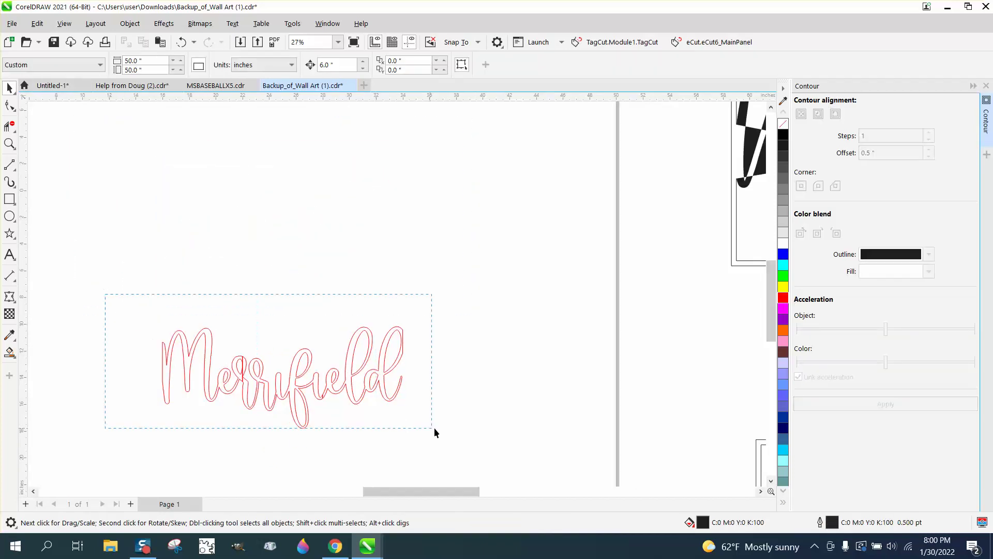
pyautogui.moveTo(434, 427); pyautogui.dragTo(454, 438)
pyautogui.press('Up')
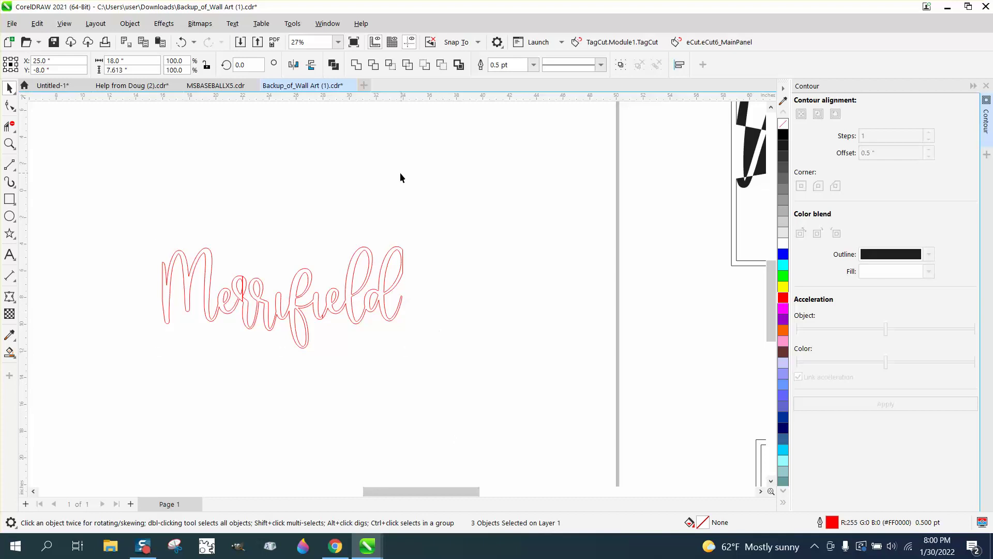
pyautogui.click(400, 178)
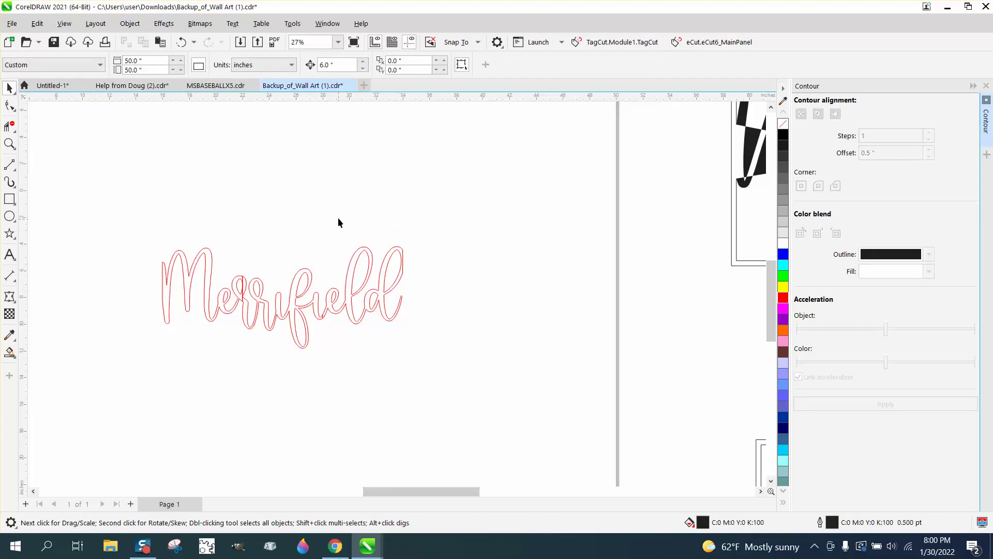
pyautogui.click(354, 265)
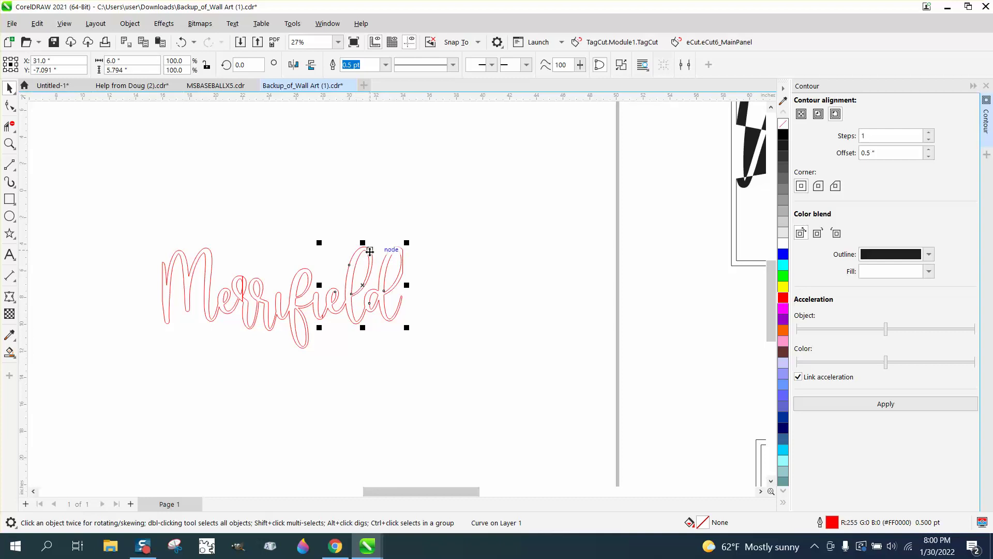
pyautogui.hotkey('shift', 'Right')
pyautogui.hotkey('shift', 'Right')
pyautogui.hotkey('shift', 'Right')
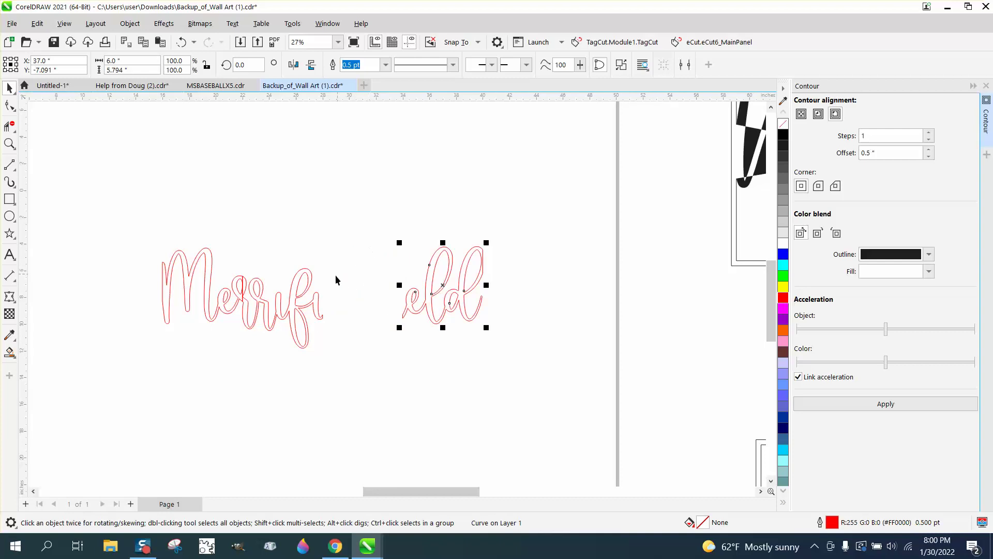
pyautogui.click(205, 279)
pyautogui.hotkey('shift', 'Right')
pyautogui.hotkey('shift', 'Right')
pyautogui.hotkey('shift', 'Right')
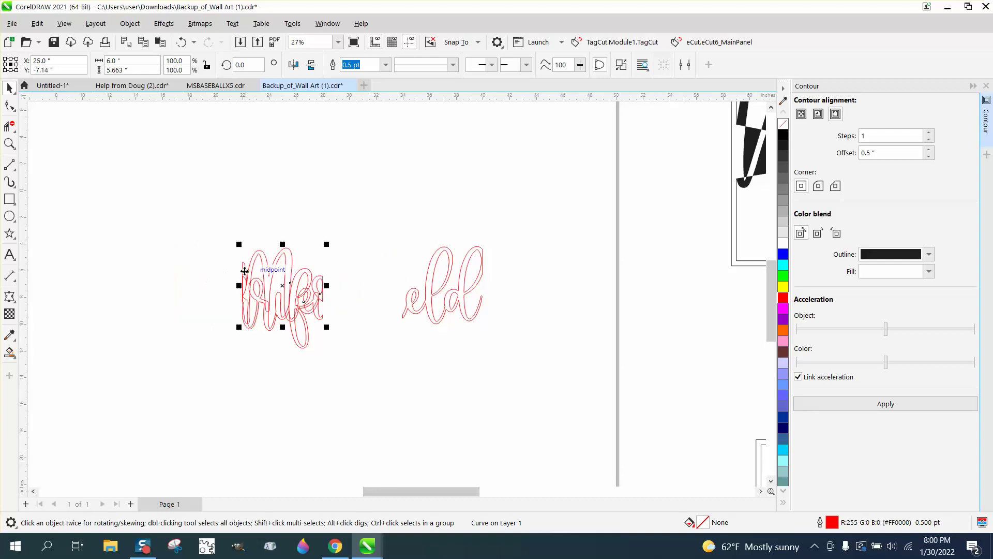
pyautogui.hotkey('shift', 'Left')
pyautogui.hotkey('shift', 'Left')
pyautogui.hotkey('shift', 'Left')
pyautogui.hotkey('shift', 'Left')
pyautogui.hotkey('shift', 'Left')
pyautogui.hotkey('shift', 'Left')
pyautogui.scroll(-4, 274, 262)
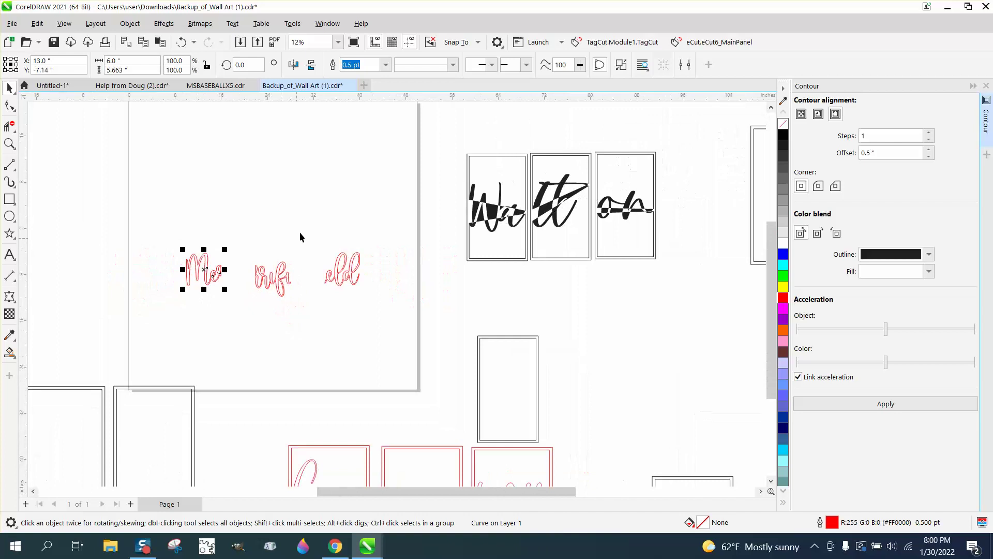
pyautogui.click(181, 44)
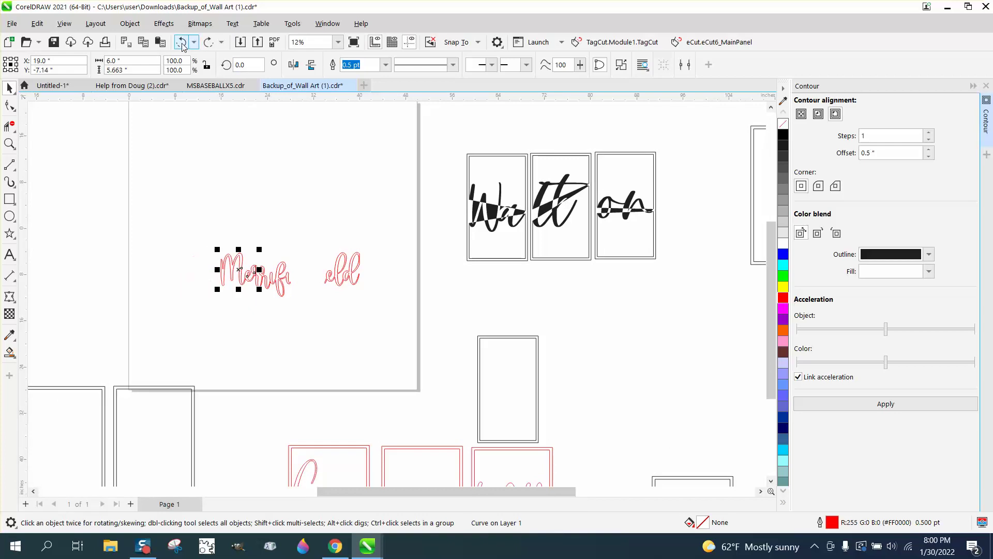
pyautogui.click(182, 43)
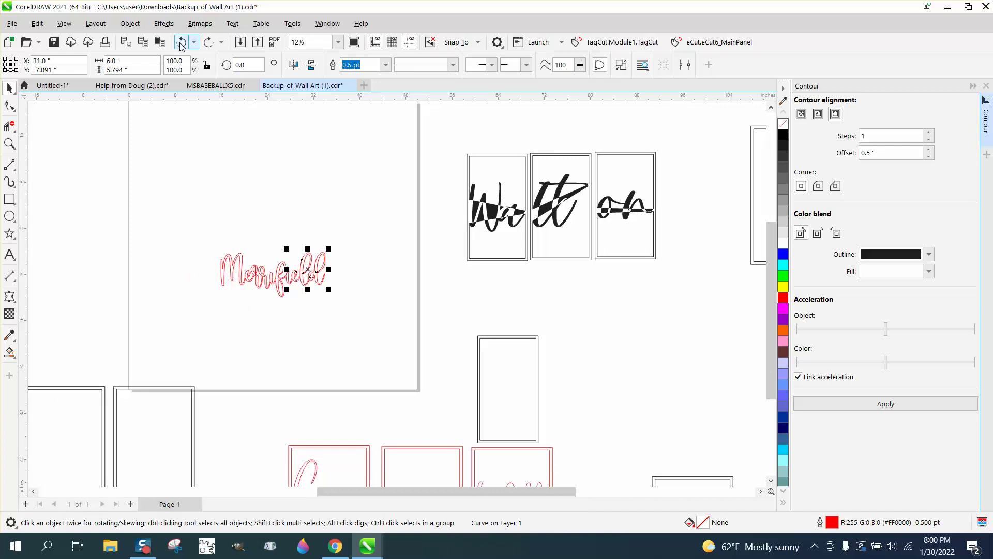
pyautogui.click(182, 43)
pyautogui.click(181, 43)
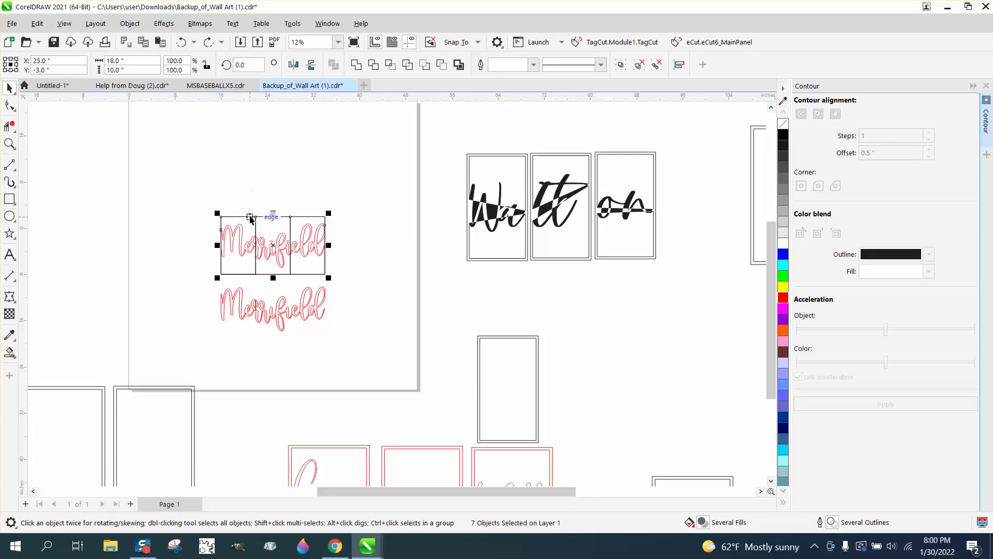
# Return the stray left panel rectangle to its place around Me on the top Merrifield.
pyautogui.click(251, 193)
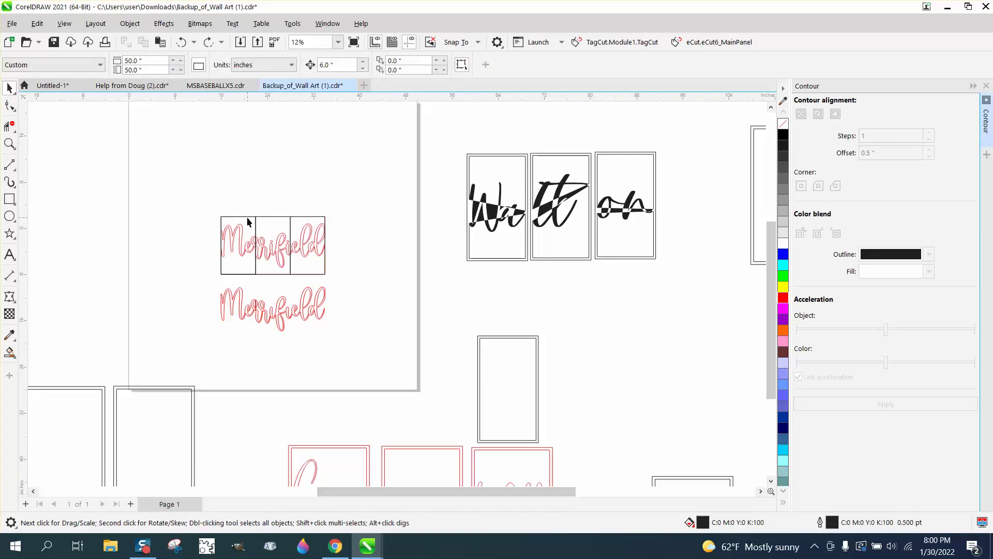
pyautogui.click(247, 216)
pyautogui.press('Up')
pyautogui.press('Up')
pyautogui.press('Up')
pyautogui.press('Up')
pyautogui.press('Up')
pyautogui.press('Up')
pyautogui.press('Up')
pyautogui.press('Up')
pyautogui.press('Up')
pyautogui.press('Up')
pyautogui.press('Up')
pyautogui.press('Up')
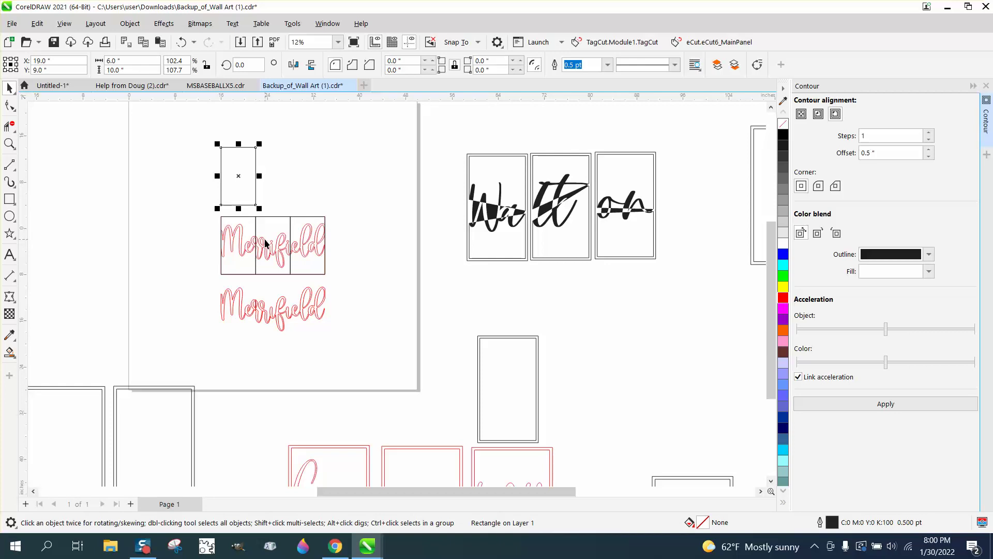
pyautogui.press('Down')
pyautogui.press('Down')
pyautogui.press('Down')
pyautogui.press('Down')
pyautogui.press('Down')
pyautogui.press('Down')
pyautogui.press('Down')
pyautogui.press('Down')
pyautogui.press('Down')
pyautogui.press('Down')
pyautogui.press('Down')
pyautogui.press('Down')
pyautogui.press('Down')
pyautogui.press('Down')
pyautogui.press('Down')
pyautogui.press('Down')
pyautogui.press('Down')
pyautogui.press('Down')
pyautogui.press('Down')
pyautogui.press('Down')
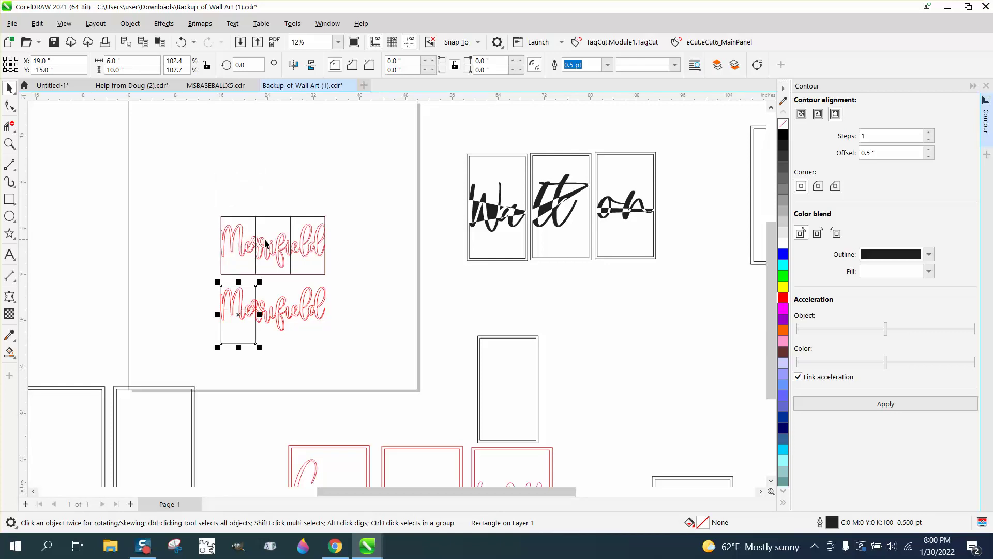
pyautogui.press('Up')
pyautogui.press('Up')
pyautogui.press('Up')
pyautogui.press('Up')
pyautogui.press('Up')
pyautogui.press('Up')
pyautogui.press('Up')
pyautogui.press('Up')
pyautogui.press('Up')
pyautogui.press('Up')
pyautogui.press('Up')
pyautogui.press('Up')
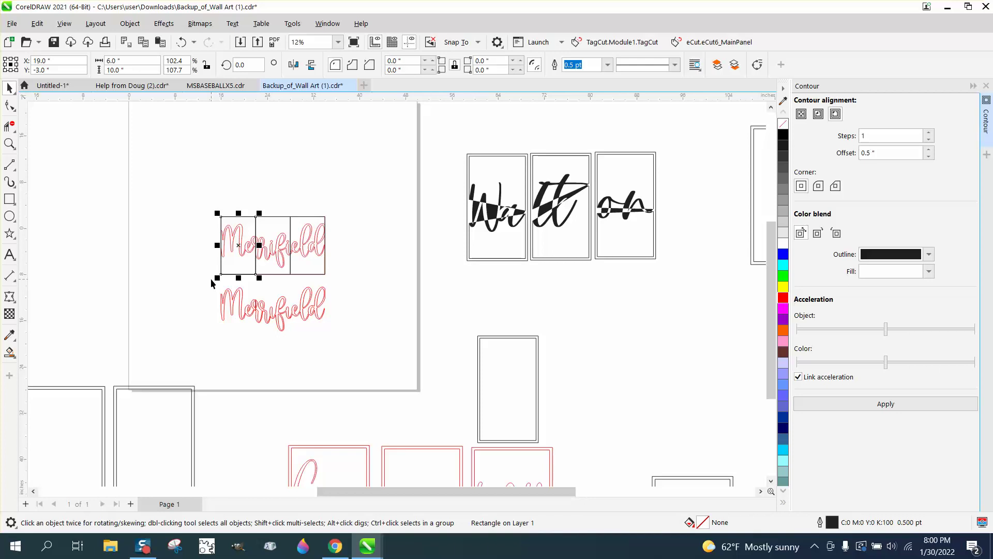
pyautogui.click(297, 178)
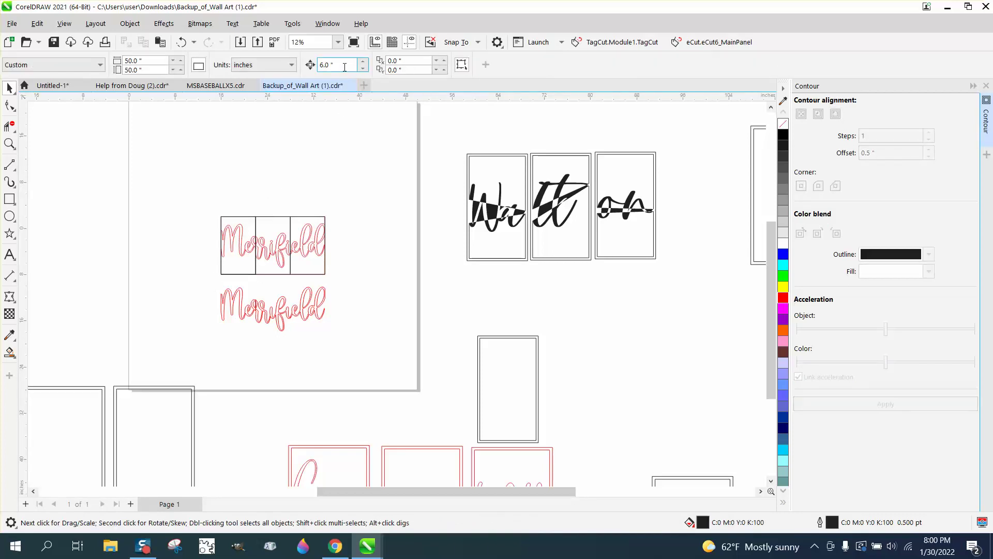
# Move the lower Merrifield copy farther down, changing the nudge distance to 10.
pyautogui.moveTo(342, 339); pyautogui.dragTo(355, 333)
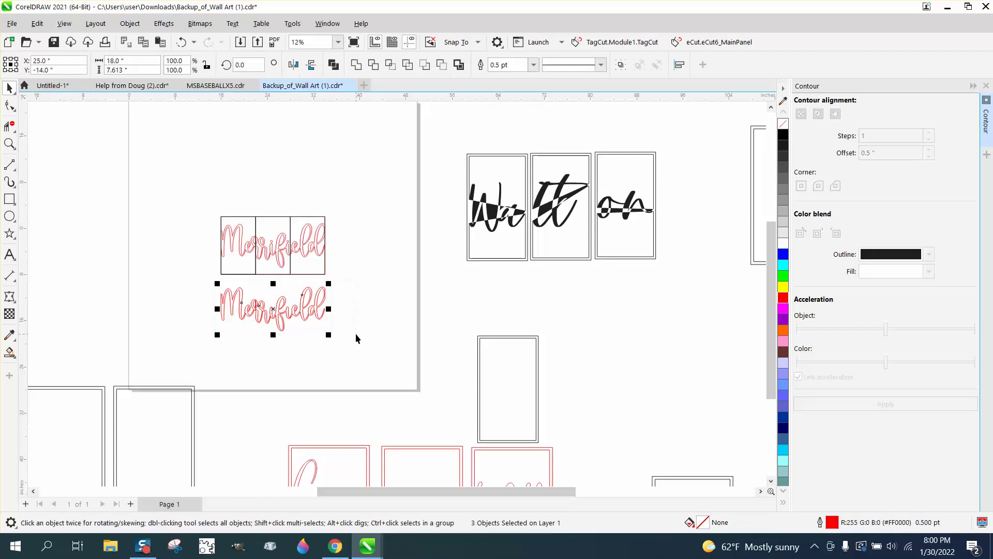
pyautogui.press('Down')
pyautogui.click(333, 137)
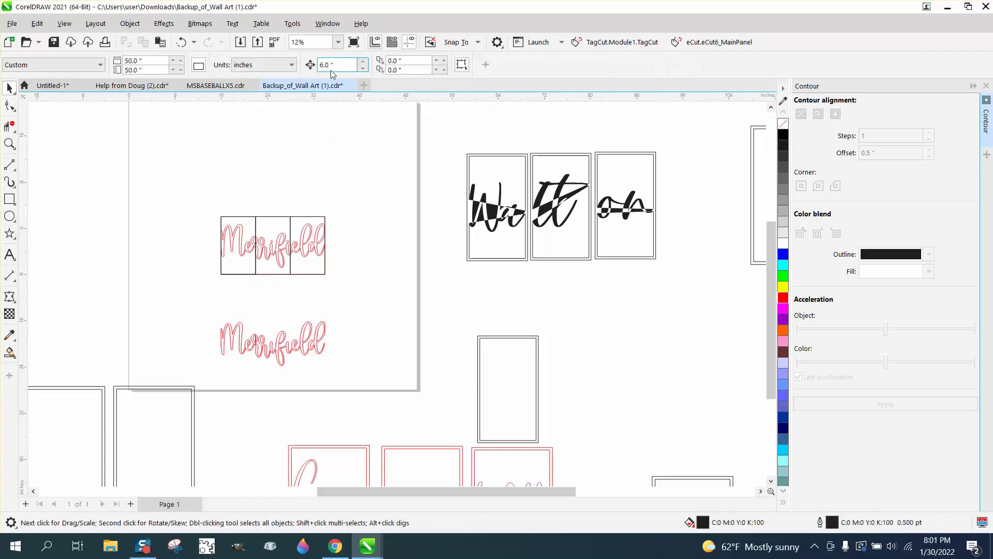
pyautogui.doubleClick(333, 64)
pyautogui.write('10')
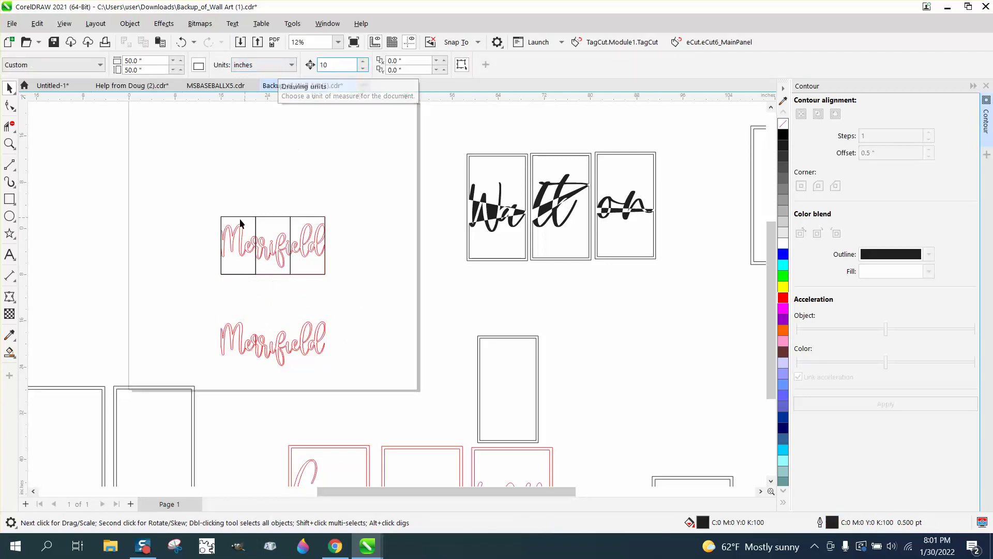
pyautogui.moveTo(206, 311); pyautogui.dragTo(367, 378)
pyautogui.press('Up')
pyautogui.press('Up')
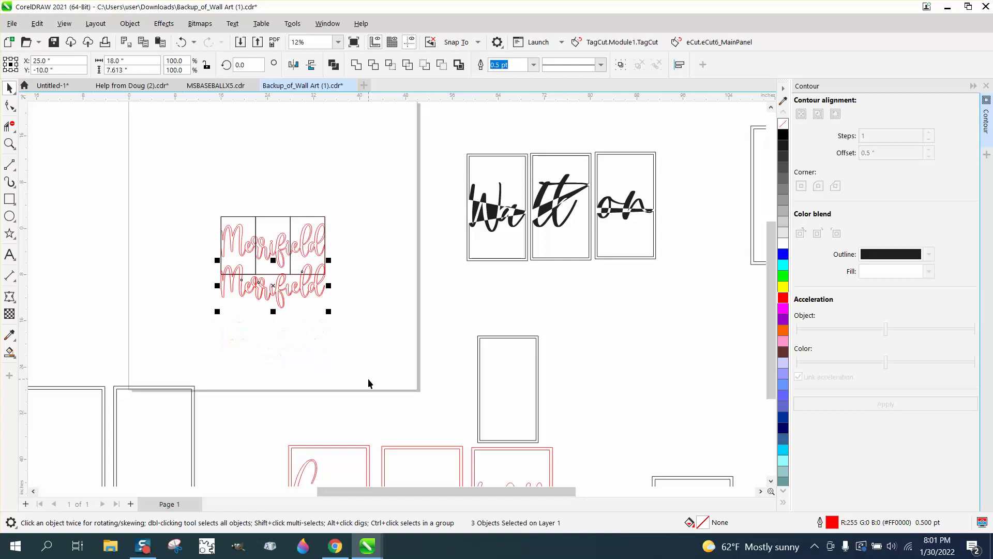
pyautogui.press('Down')
pyautogui.press('Down')
pyautogui.click(369, 362)
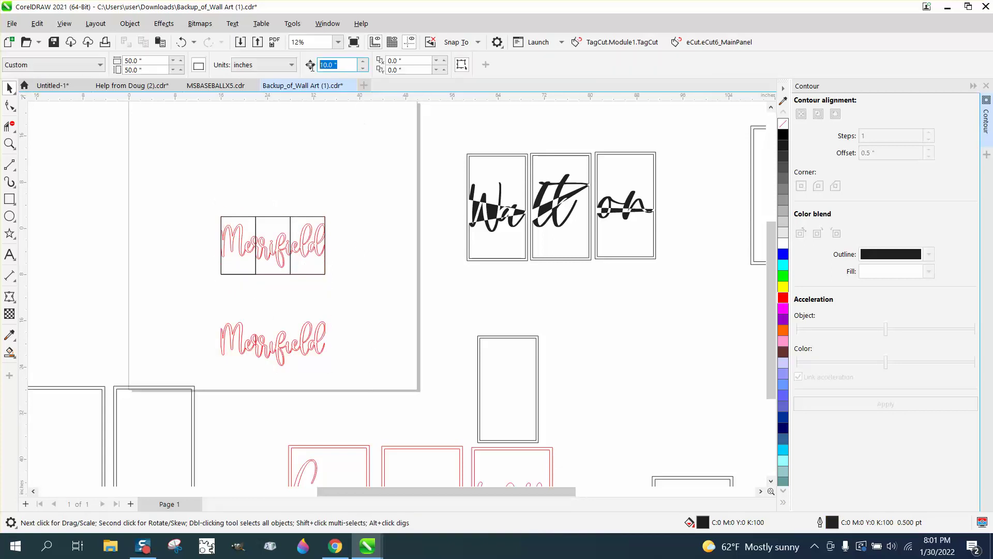
# Move the lower Merrifield copy up above the panel frames.
pyautogui.click(289, 347)
pyautogui.moveTo(189, 299); pyautogui.dragTo(383, 385)
pyautogui.press('pagedown')
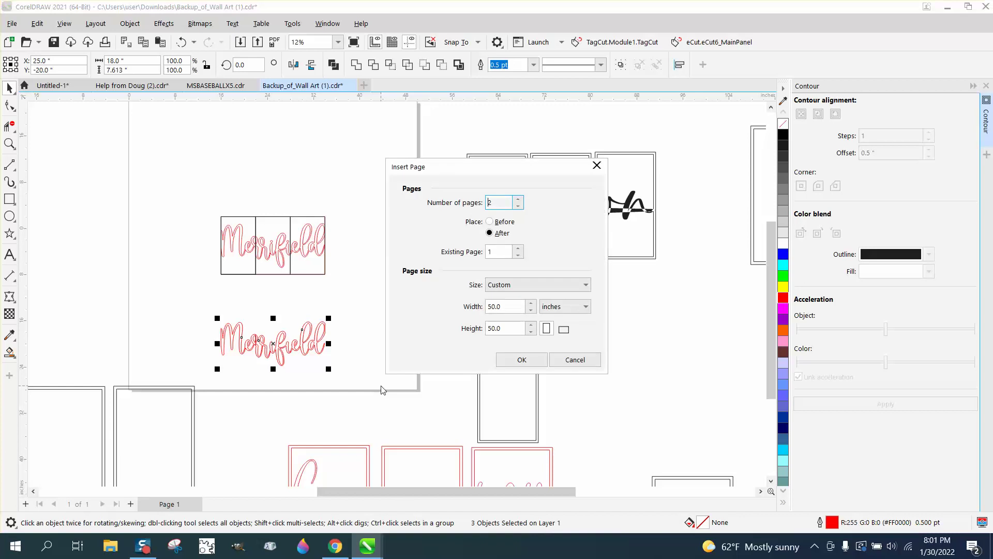
pyautogui.click(581, 364)
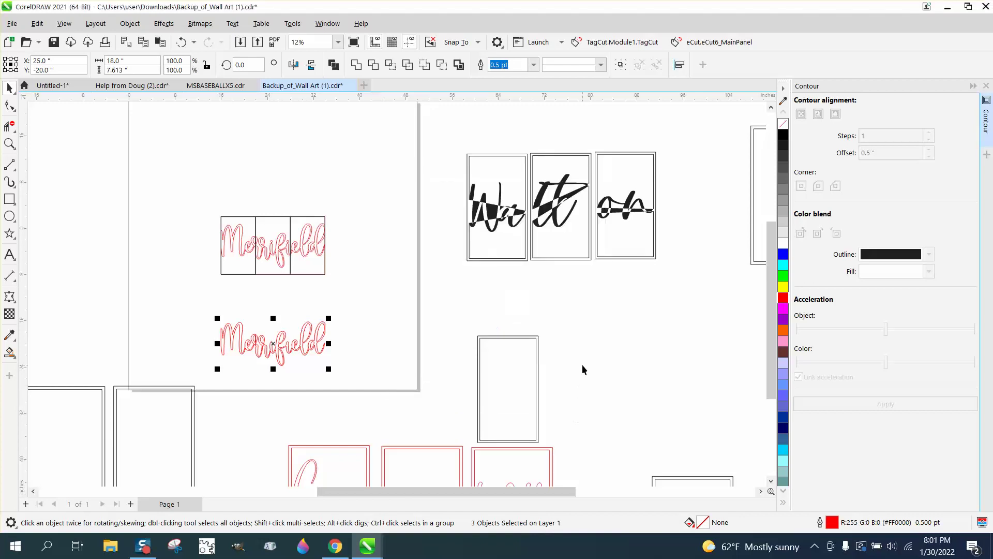
pyautogui.press('Up')
pyautogui.press('Up')
pyautogui.press('Up')
pyautogui.press('Up')
pyautogui.press('Up')
pyautogui.press('Up')
pyautogui.press('Up')
pyautogui.press('Up')
pyautogui.press('Up')
pyautogui.press('Up')
pyautogui.press('Up')
pyautogui.press('Up')
pyautogui.press('Up')
pyautogui.press('Up')
pyautogui.press('Up')
pyautogui.press('Up')
pyautogui.press('Up')
pyautogui.press('Up')
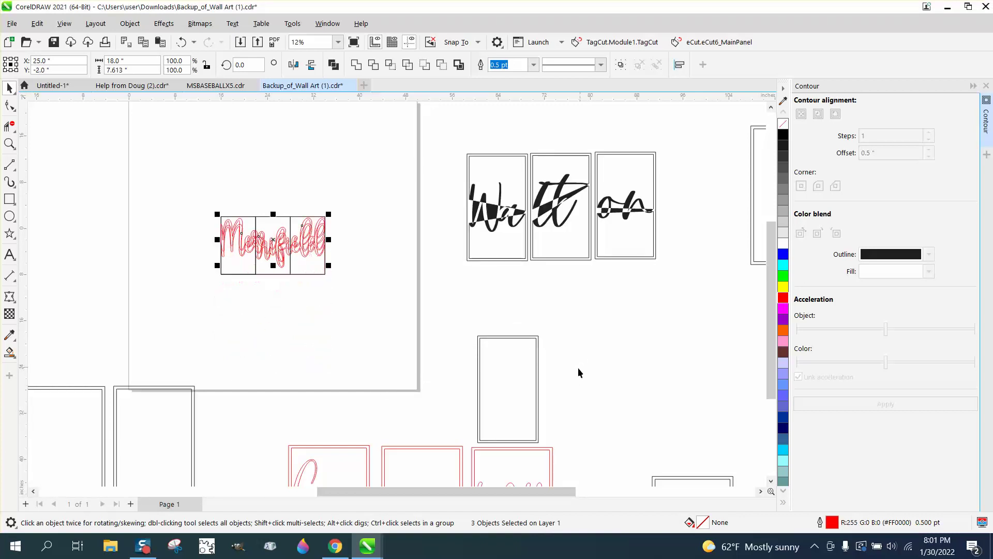
pyautogui.moveTo(321, 239); pyautogui.dragTo(322, 177)
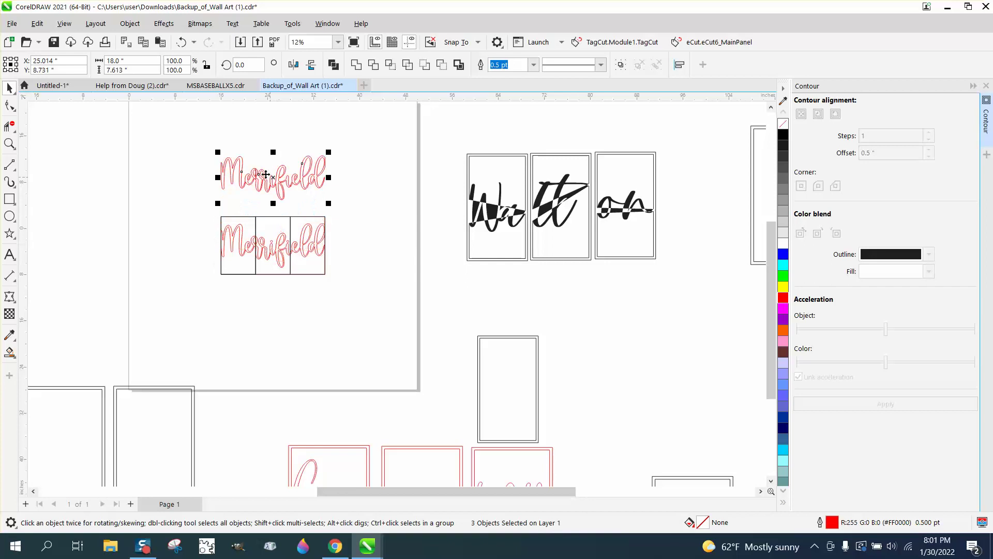
# Group the Merrifield pieces, move the framed Merrifield right, and centre the group on the page.
pyautogui.moveTo(356, 212); pyautogui.dragTo(356, 212)
pyautogui.hotkey('ctrl', 'g')
pyautogui.moveTo(207, 209); pyautogui.dragTo(410, 239)
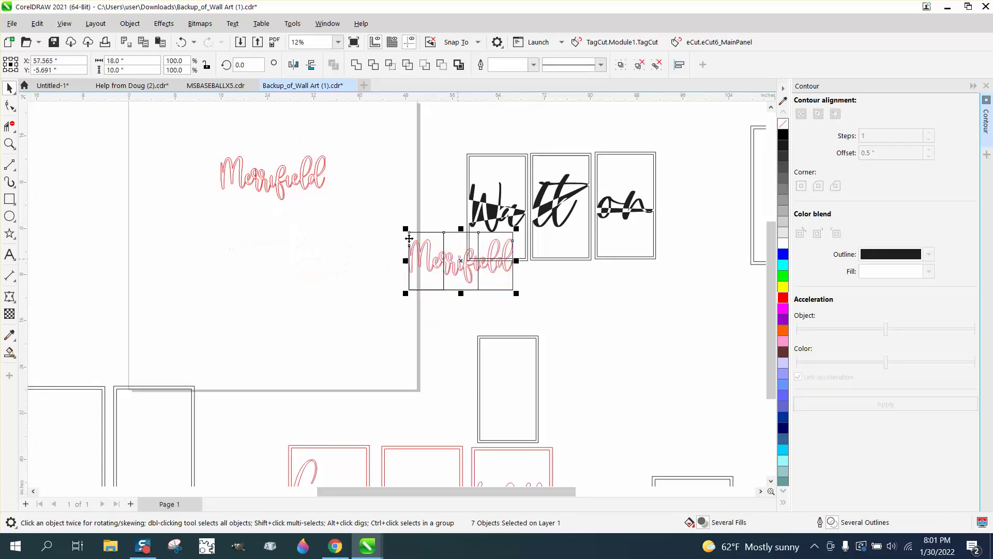
pyautogui.click(290, 179)
pyautogui.press('p')
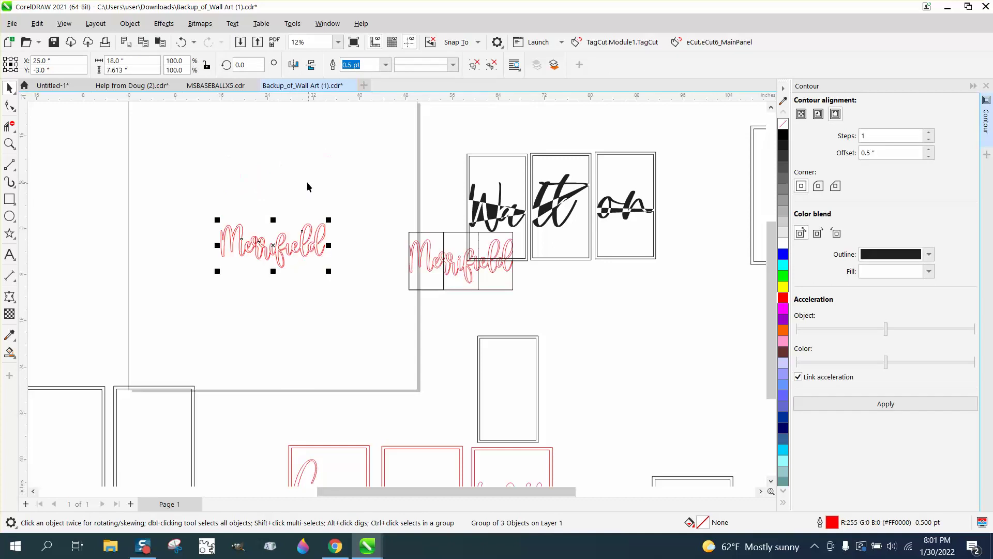
pyautogui.click(462, 234)
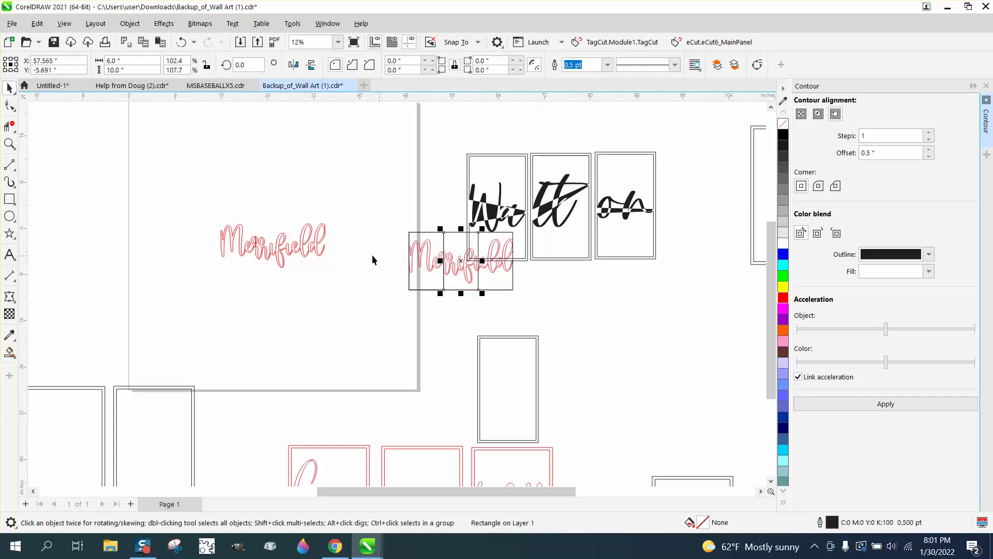
pyautogui.moveTo(166, 195); pyautogui.dragTo(395, 290)
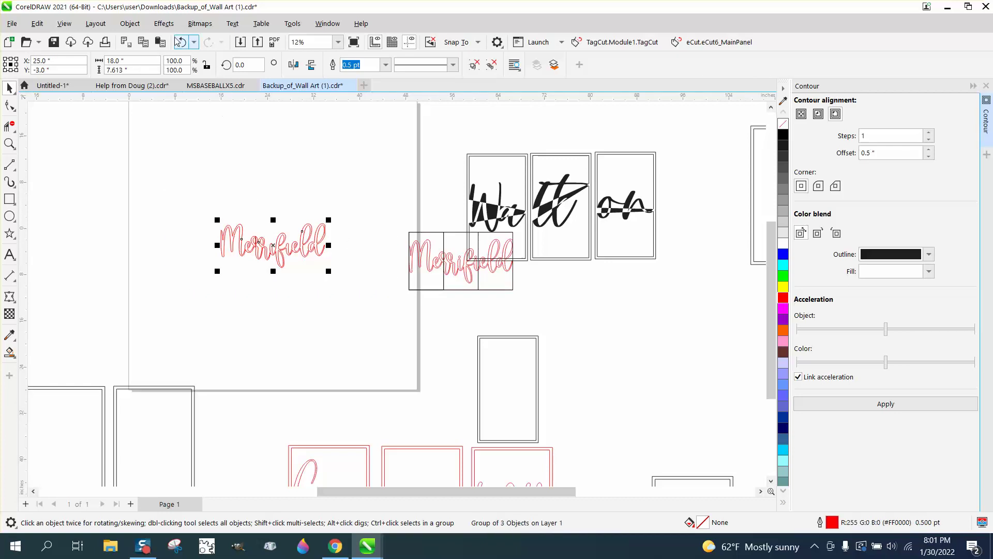
# Ungroup the centred Merrifield and space it out, shifting Me left and eld right.
pyautogui.click(130, 23)
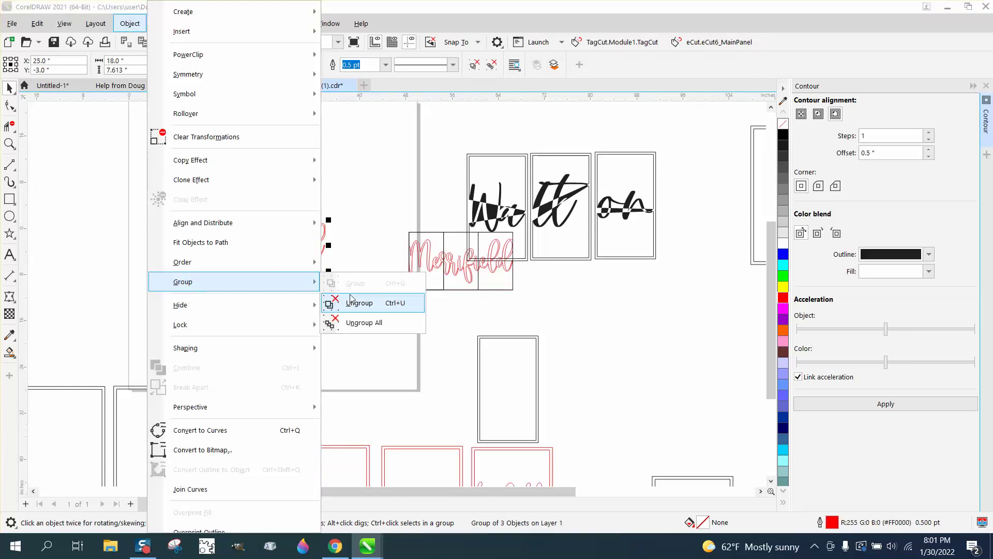
pyautogui.click(353, 248)
pyautogui.click(353, 249)
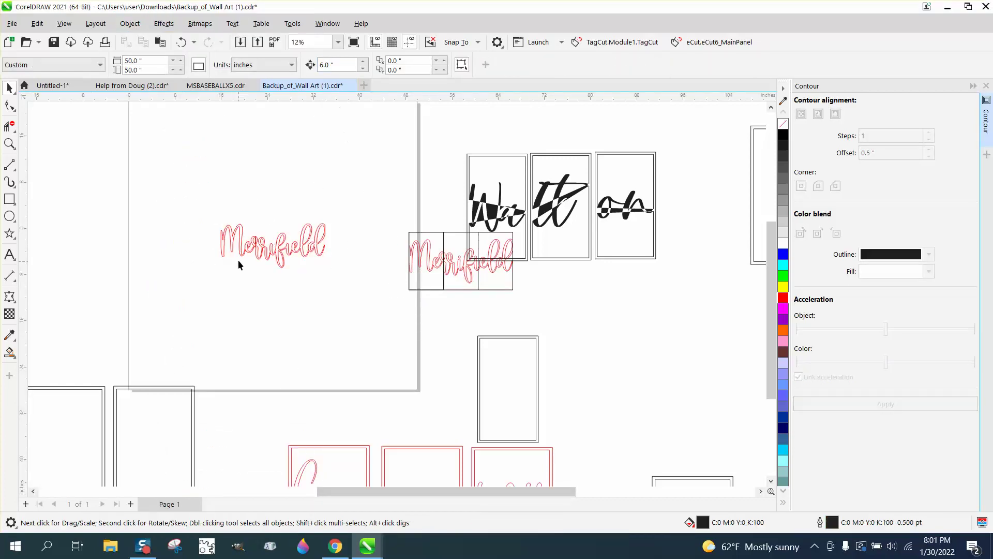
pyautogui.click(234, 247)
pyautogui.hotkey('shift', 'Left')
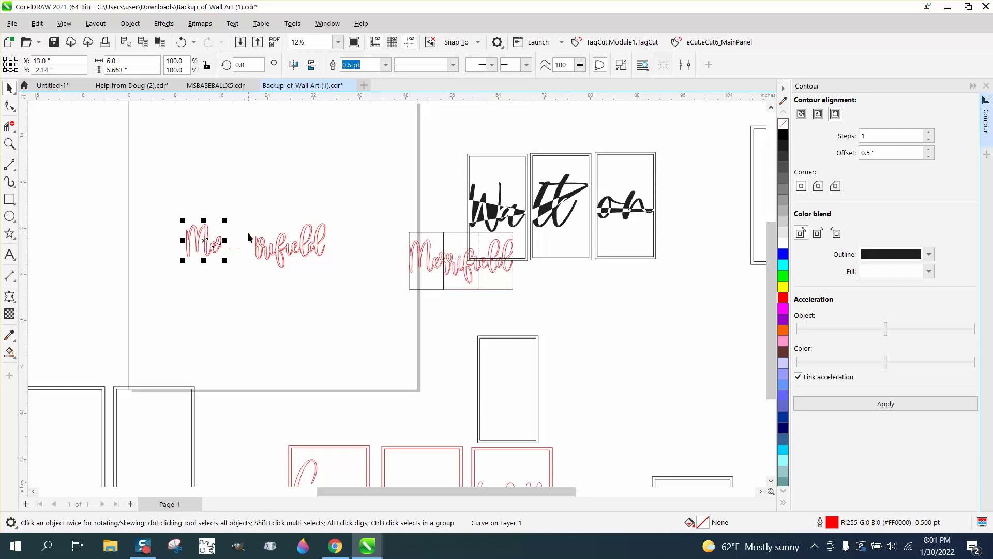
pyautogui.click(316, 250)
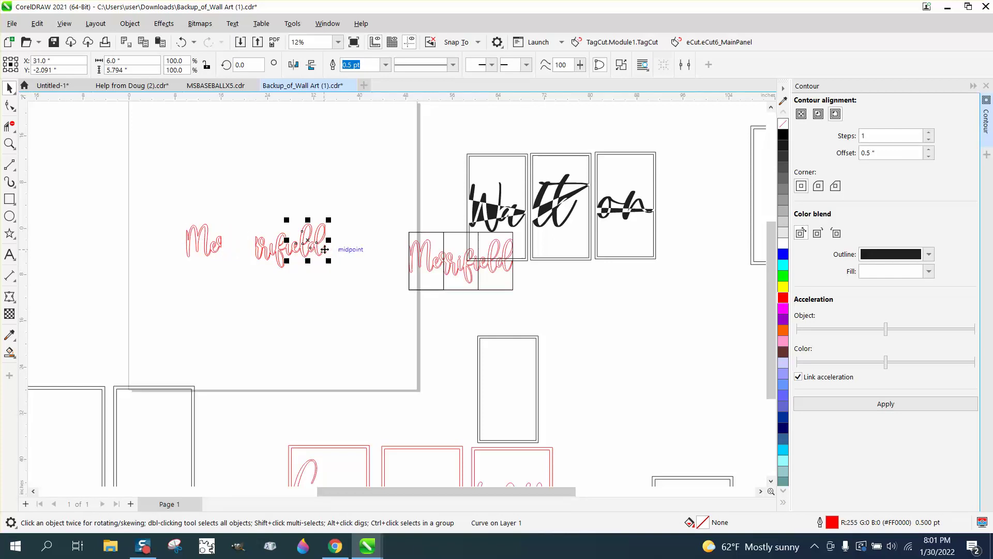
pyautogui.hotkey('shift', 'Right')
# Centre a 6 × 10 frame on rifi, then duplicate it over eld and over Me.
pyautogui.click(456, 231)
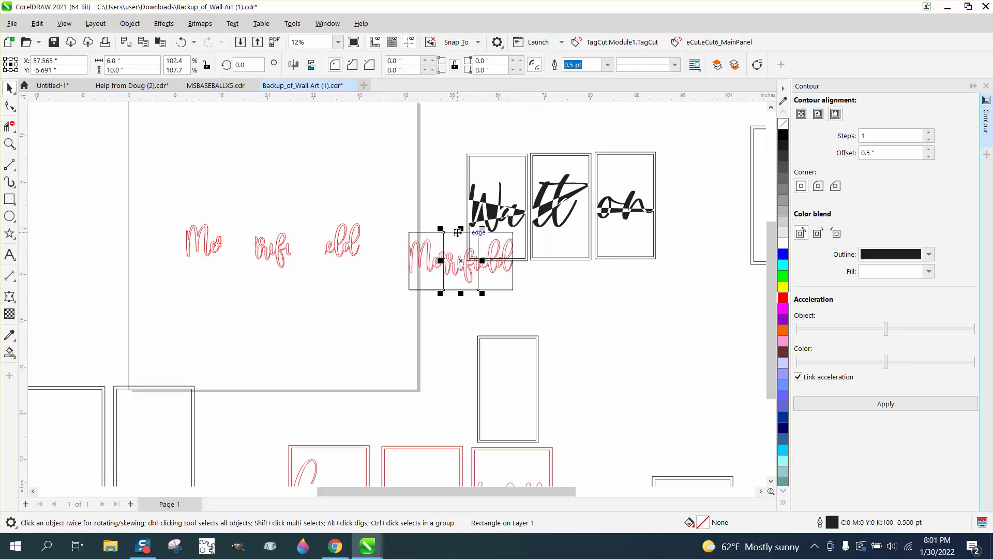
pyautogui.press('p')
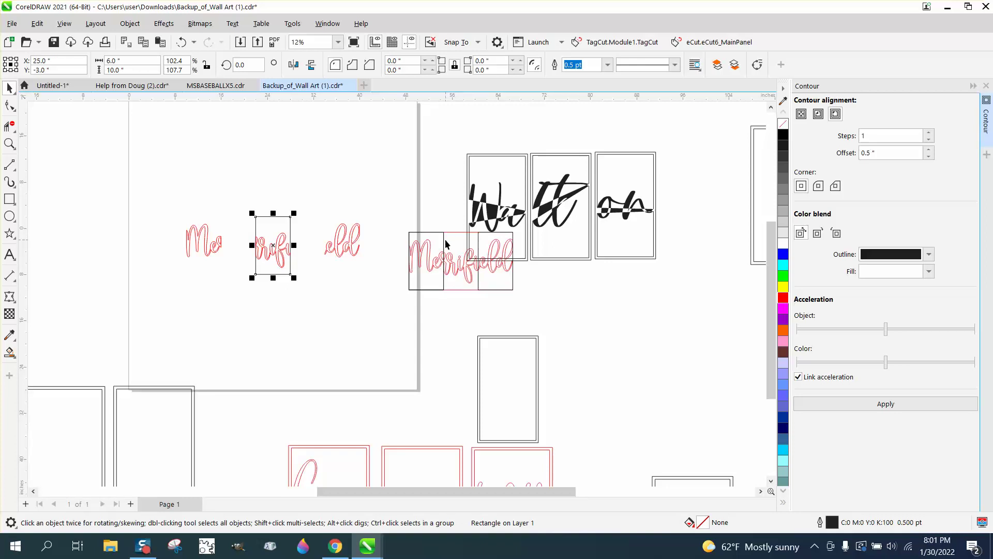
pyautogui.press('KP_Add')
pyautogui.hotkey('shift', 'Right')
pyautogui.hotkey('shift', 'Right')
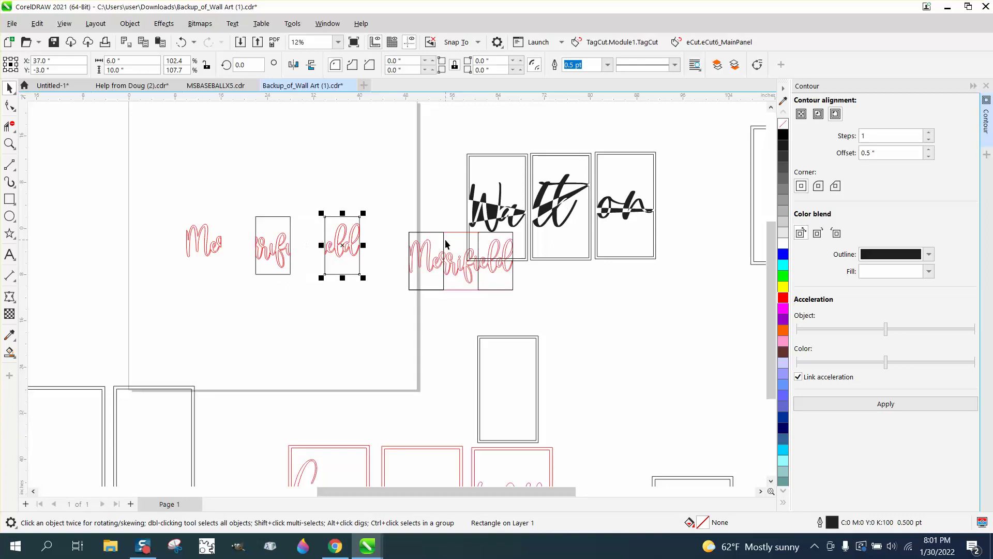
pyautogui.click(274, 217)
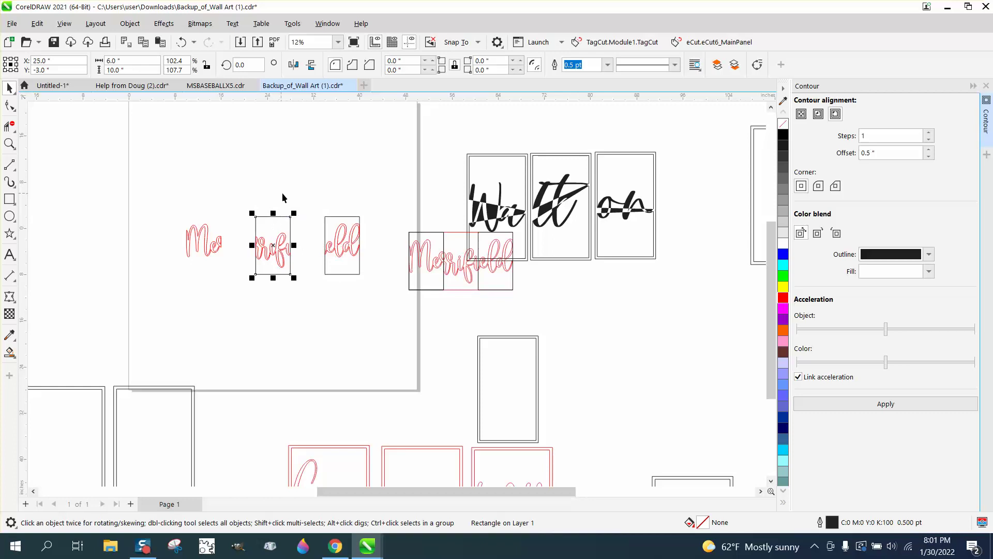
pyautogui.press('KP_Add')
pyautogui.hotkey('shift', 'Left')
pyautogui.hotkey('shift', 'Left')
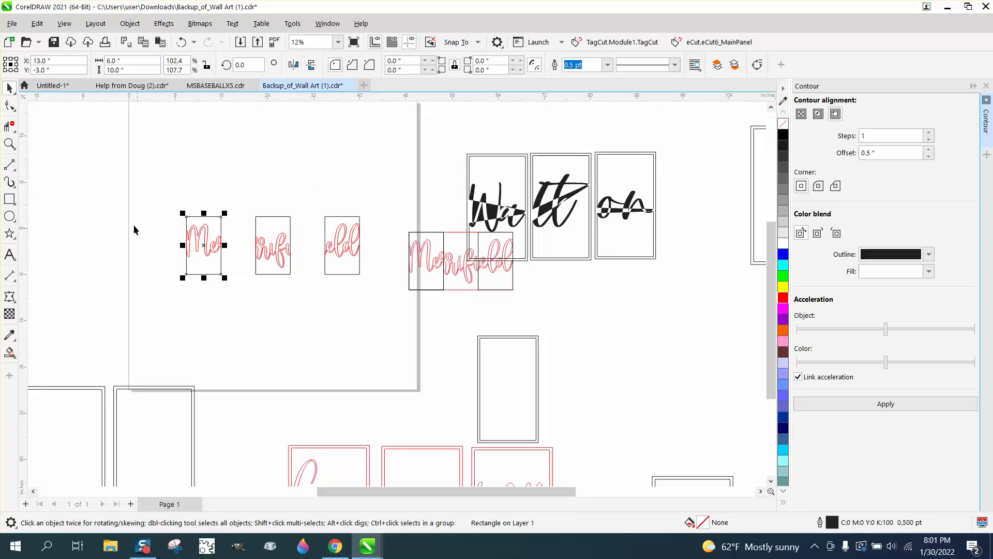
pyautogui.click(9, 144)
# Zoom in on the Me panel, trial-delete the frame edge crossing the M, then undo it.
pyautogui.moveTo(165, 202); pyautogui.dragTo(282, 312)
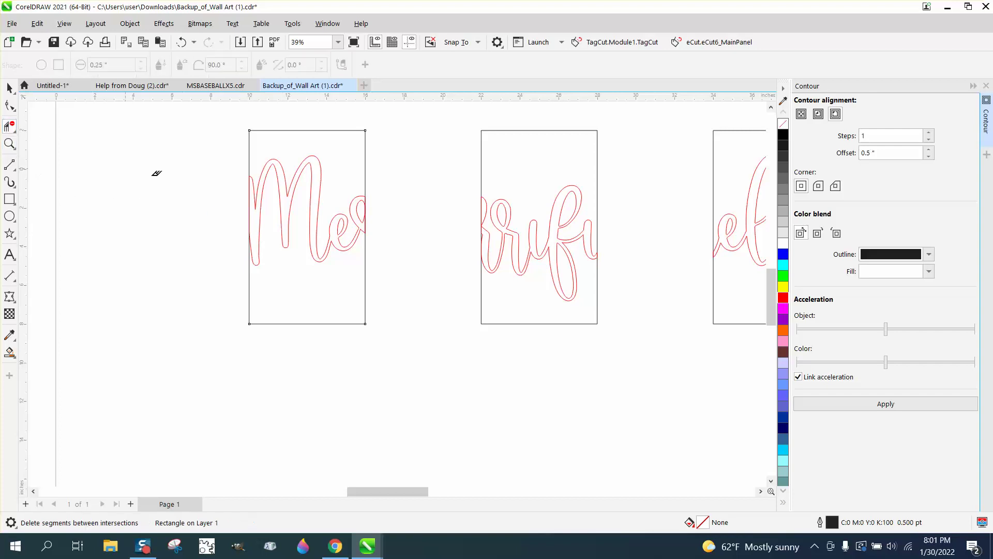
pyautogui.click(10, 125)
pyautogui.click(250, 208)
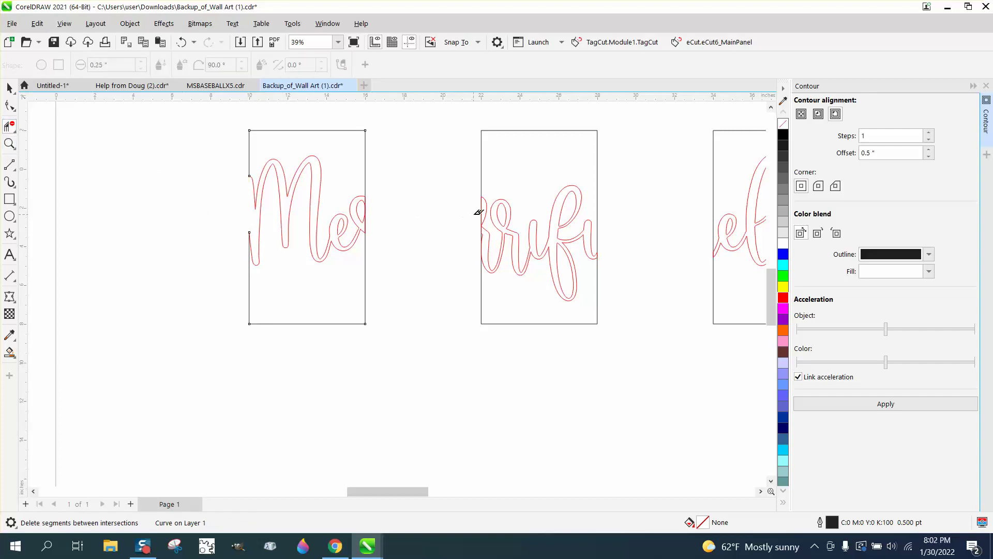
pyautogui.click(9, 88)
pyautogui.click(181, 41)
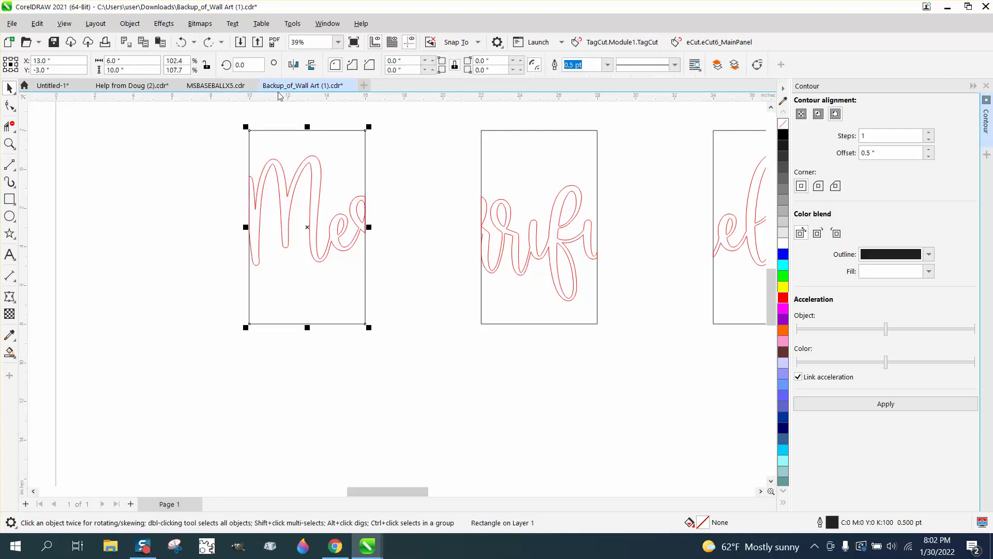
# Duplicate the Me frame and shift the copy left as a spare empty rectangle.
pyautogui.scroll(-2, 449, 188)
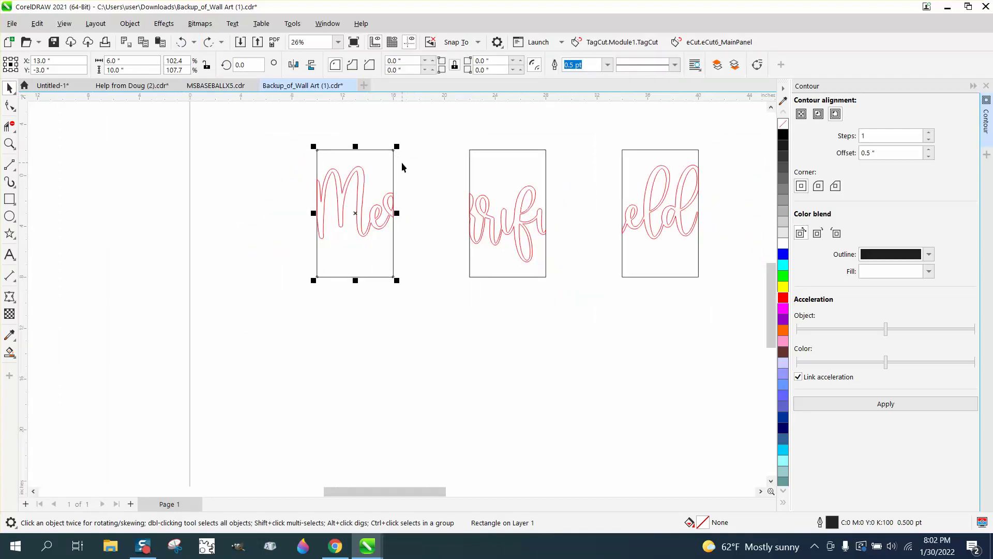
pyautogui.hotkey('ctrl', 'd')
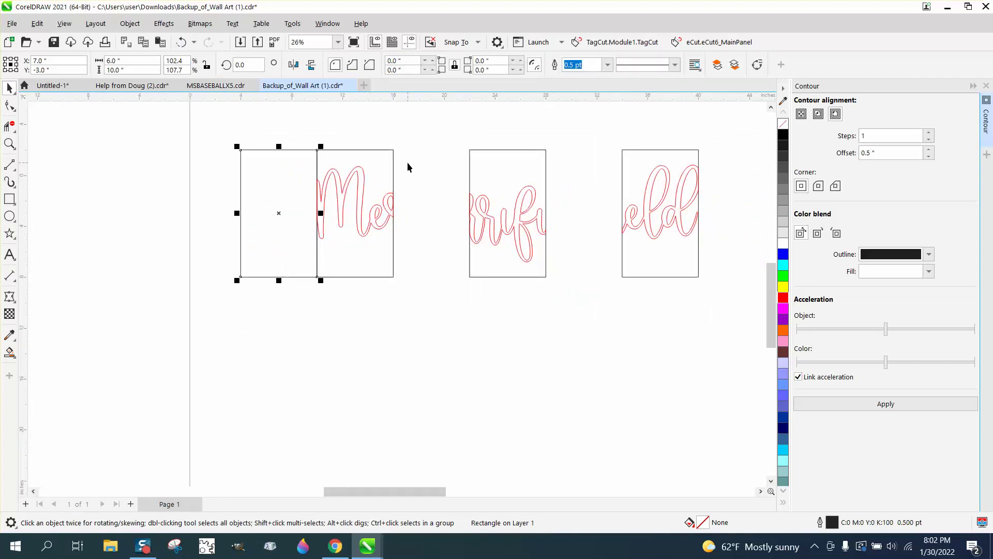
pyautogui.press('Left')
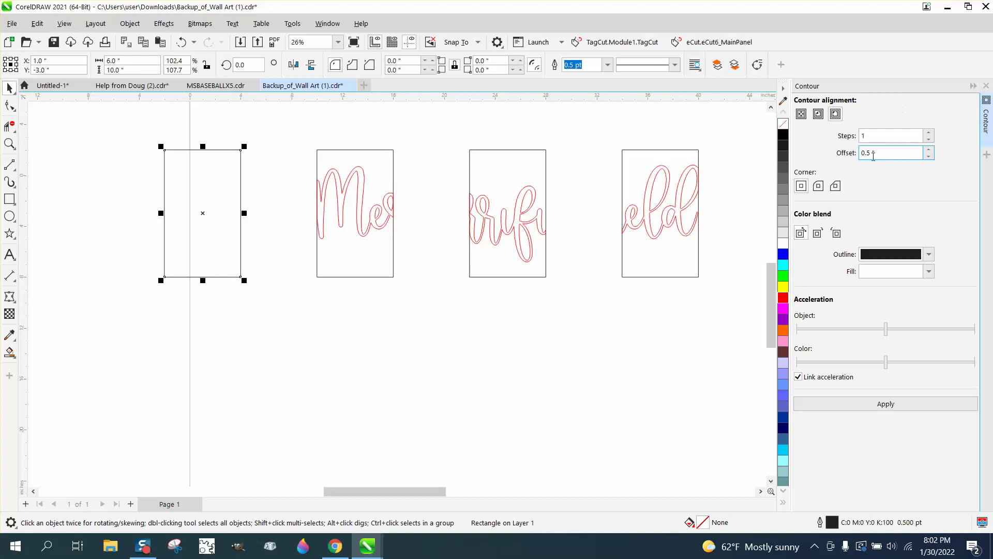
# Add a 0.5-inch contour to the spare rectangle, break the contour apart, and select the outer rectangle.
pyautogui.click(886, 407)
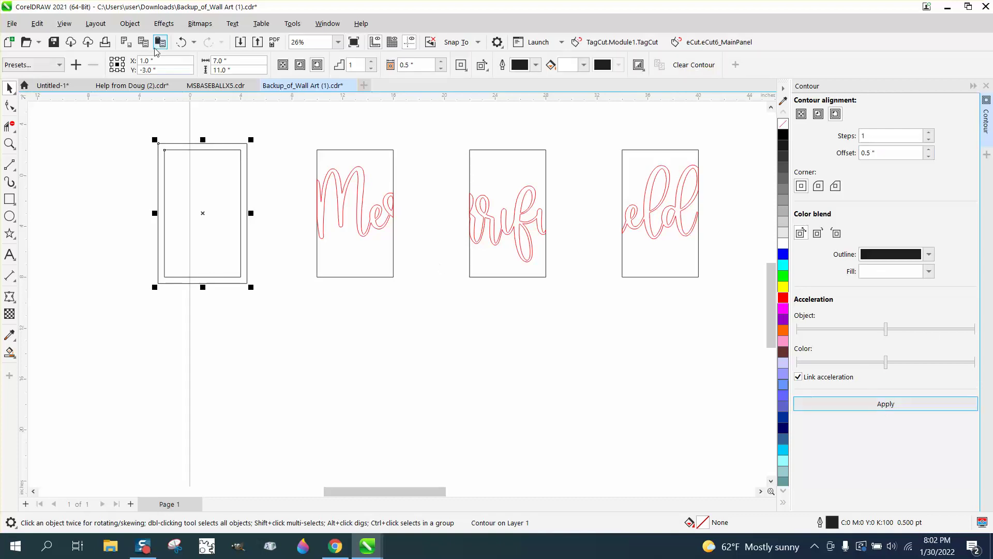
pyautogui.click(129, 27)
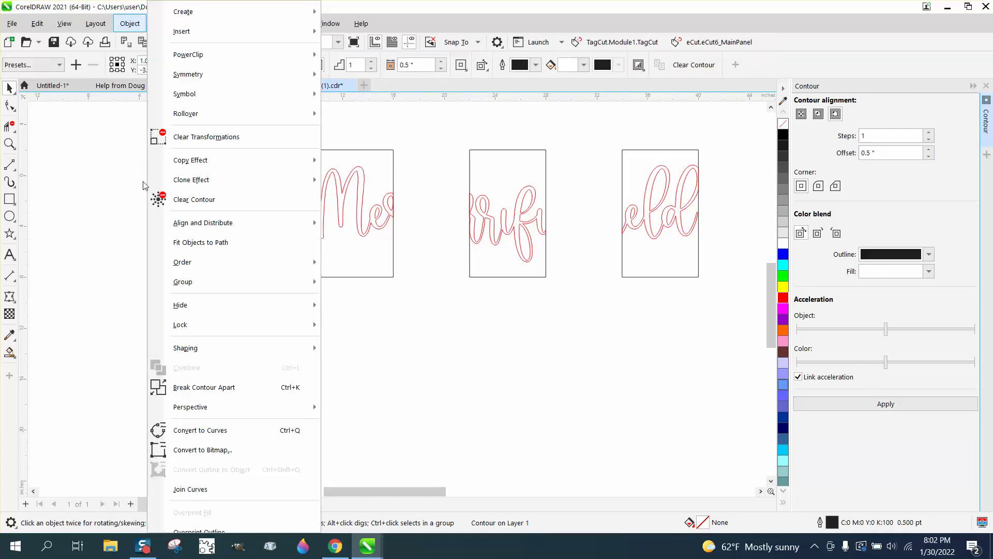
pyautogui.click(210, 385)
pyautogui.click(223, 354)
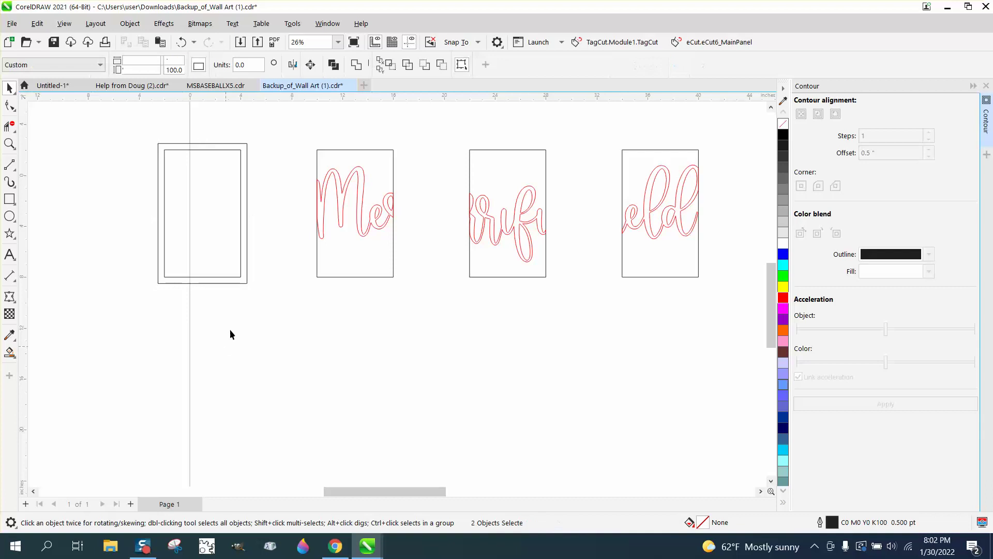
pyautogui.click(232, 282)
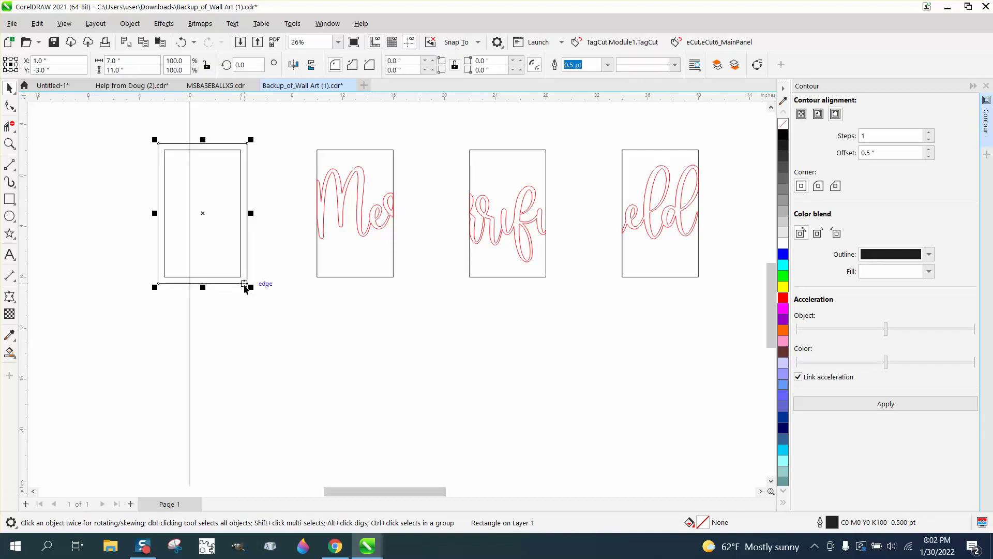
# Duplicate the outer rectangle onto the Me, rrifi and eld panels.
pyautogui.hotkey('ctrl', 'd')
pyautogui.hotkey('ctrl', 'd')
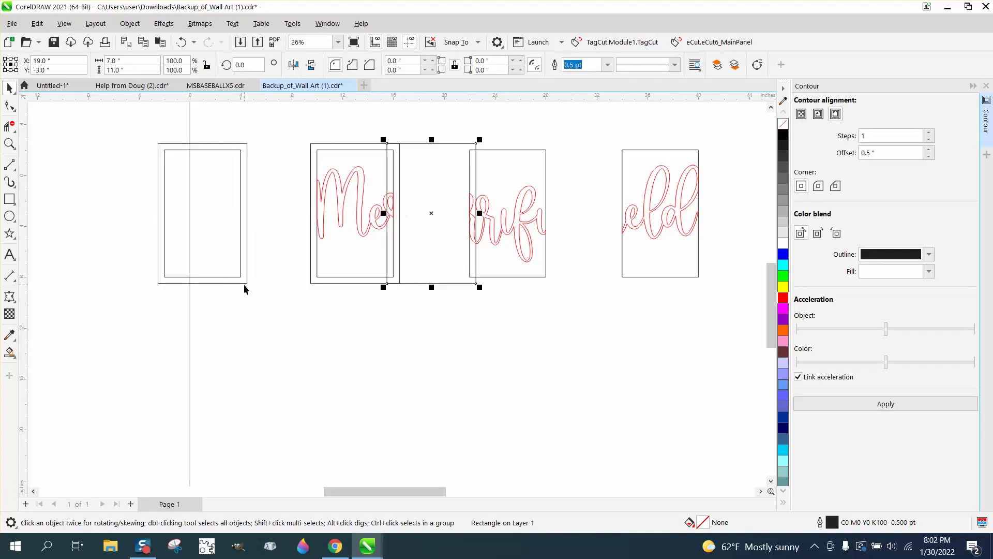
pyautogui.press('Right')
pyautogui.hotkey('ctrl', 'd')
pyautogui.press('Right')
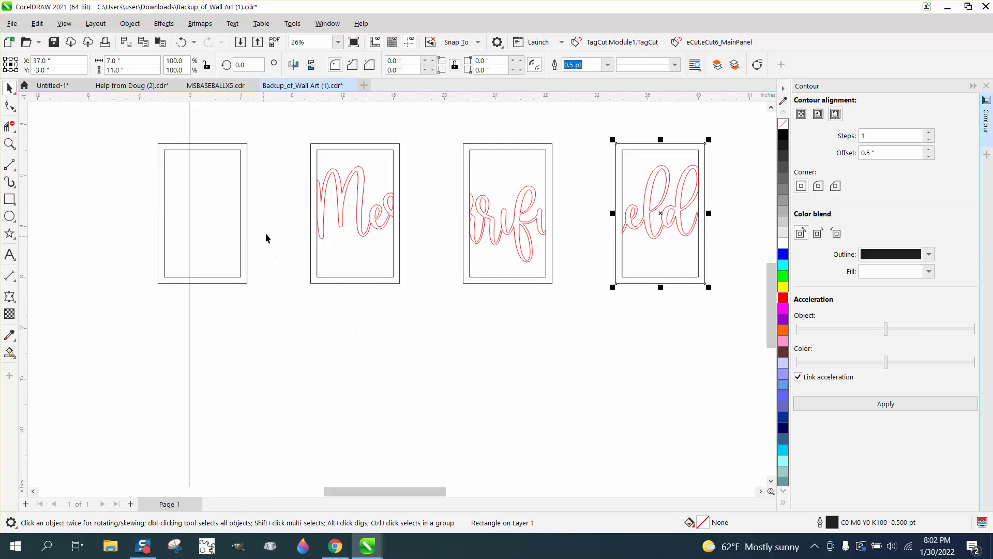
# Zoom in and delete letter segments along the Me, rrifi and eld panel edges.
pyautogui.click(9, 144)
pyautogui.moveTo(285, 135); pyautogui.dragTo(475, 304)
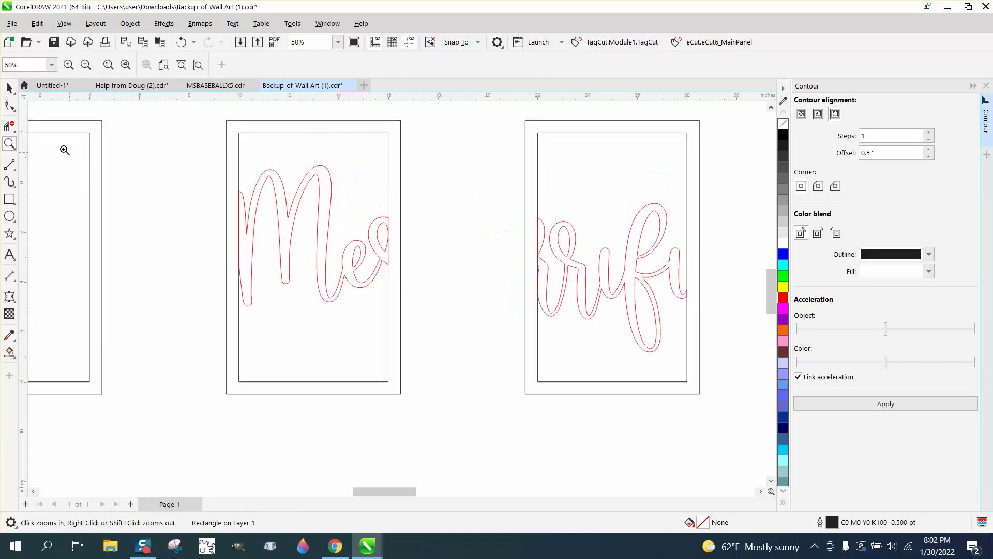
pyautogui.click(9, 125)
pyautogui.click(240, 229)
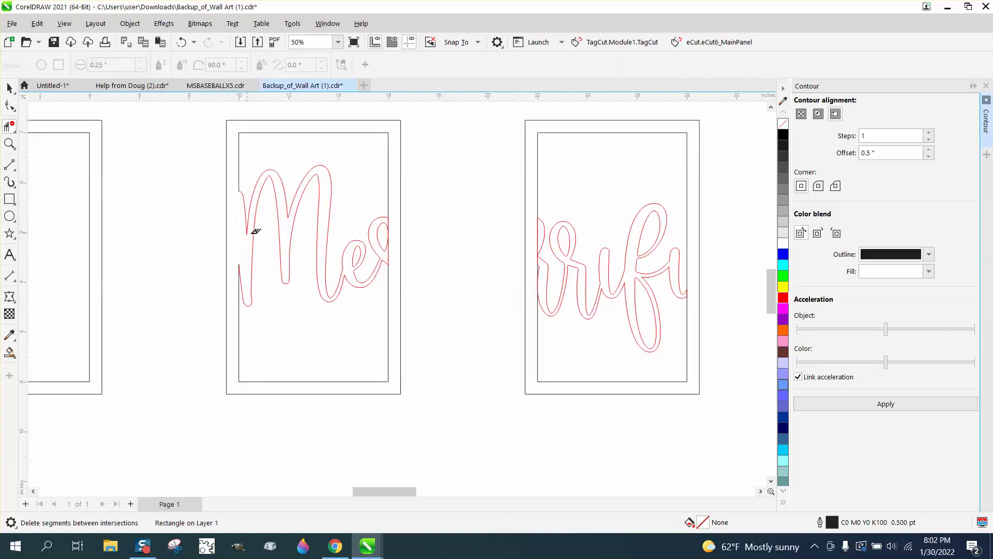
pyautogui.click(389, 248)
pyautogui.click(540, 235)
pyautogui.moveTo(405, 490); pyautogui.dragTo(444, 490)
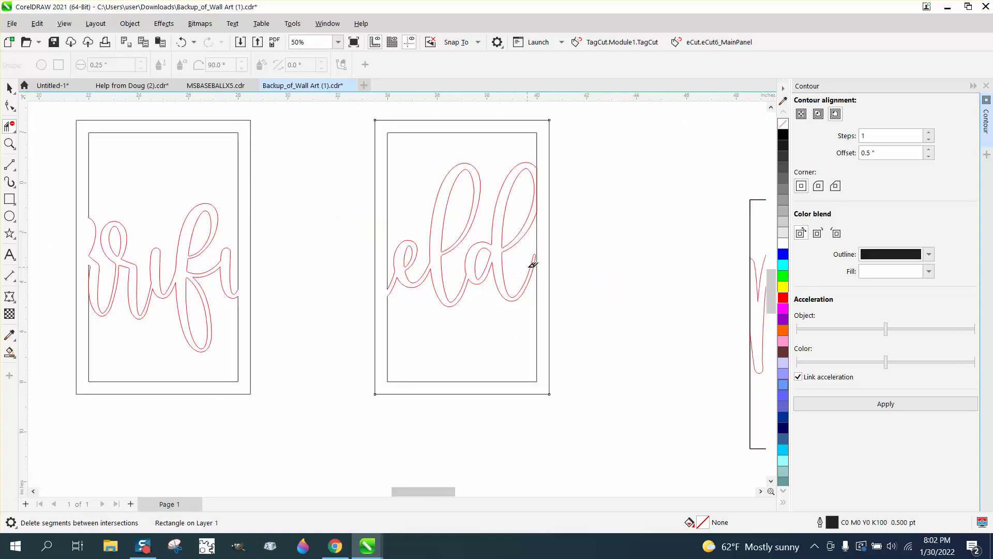
pyautogui.click(539, 192)
pyautogui.scroll(-4, 558, 238)
pyautogui.click(13, 352)
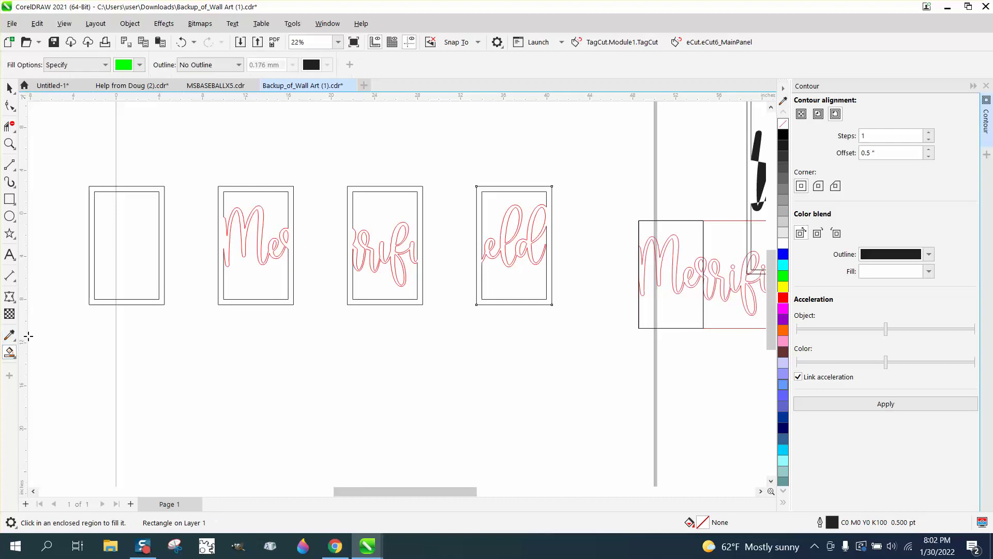
# Smart Fill the Me, rrifi and eld panels into single shapes placed below the originals.
pyautogui.click(220, 191)
pyautogui.moveTo(290, 188); pyautogui.dragTo(226, 188)
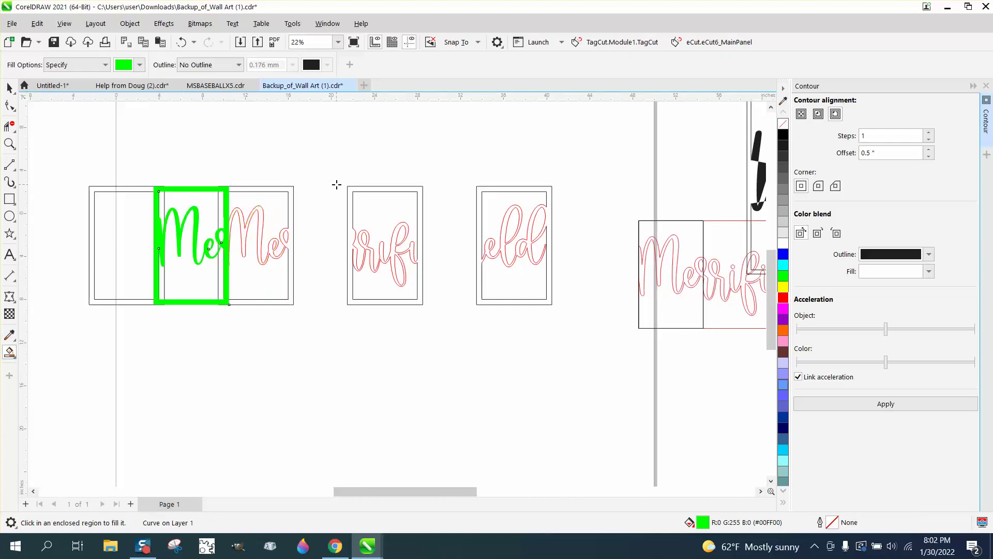
pyautogui.hotkey('ctrl', 'z')
pyautogui.press('Down')
pyautogui.press('Down')
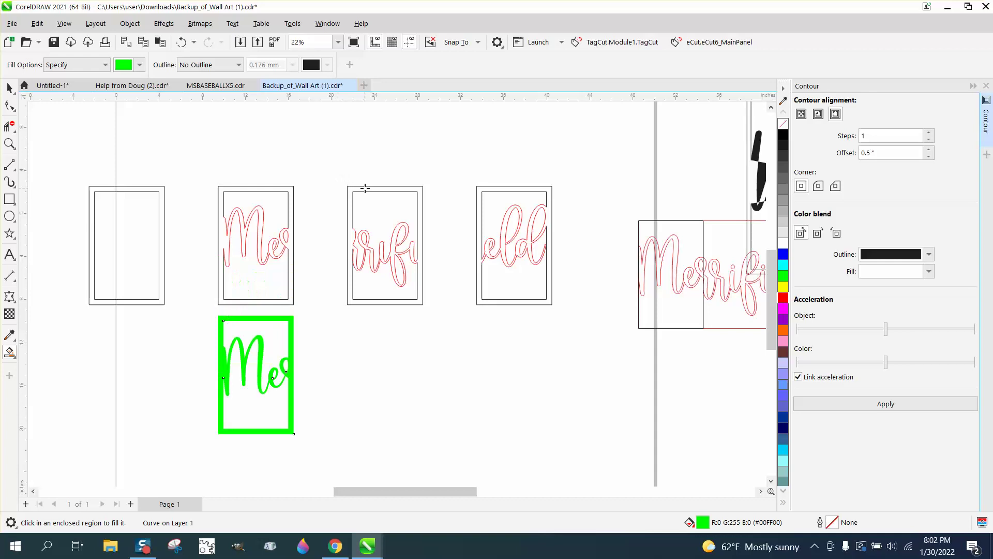
pyautogui.click(372, 195)
pyautogui.press('Down')
pyautogui.press('Down')
pyautogui.click(494, 190)
pyautogui.press('Down')
pyautogui.press('Down')
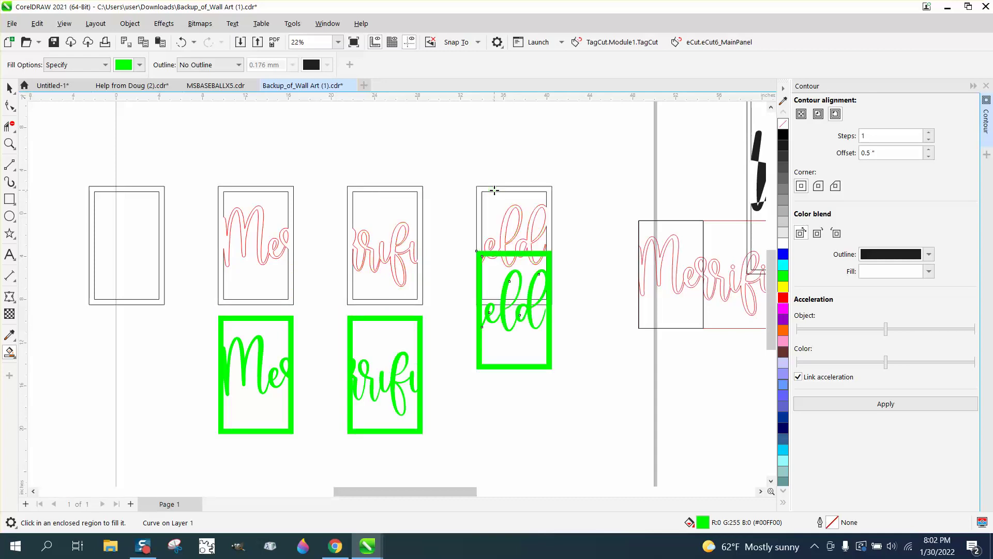
# Select the three green cut shapes and set their fill to none.
pyautogui.click(9, 88)
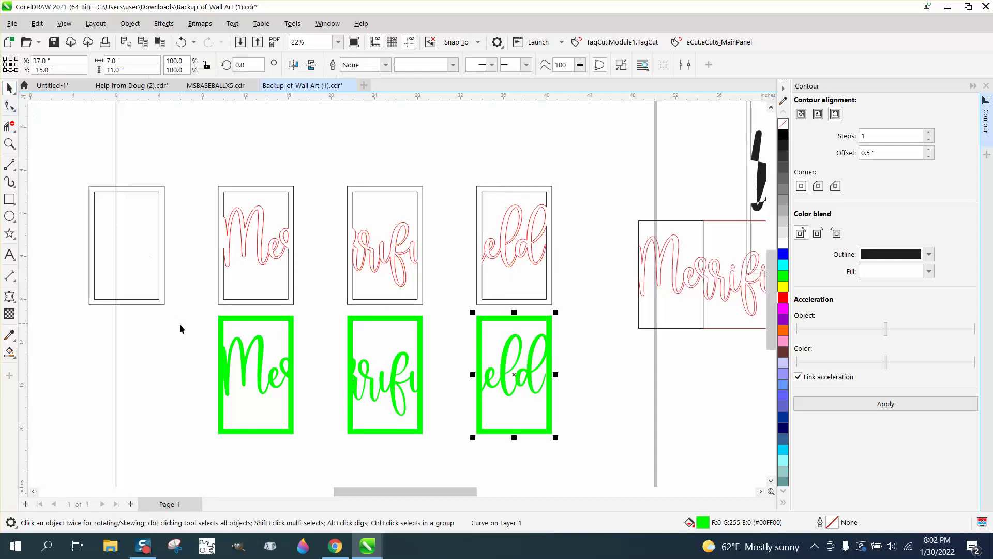
pyautogui.moveTo(188, 313); pyautogui.dragTo(601, 457)
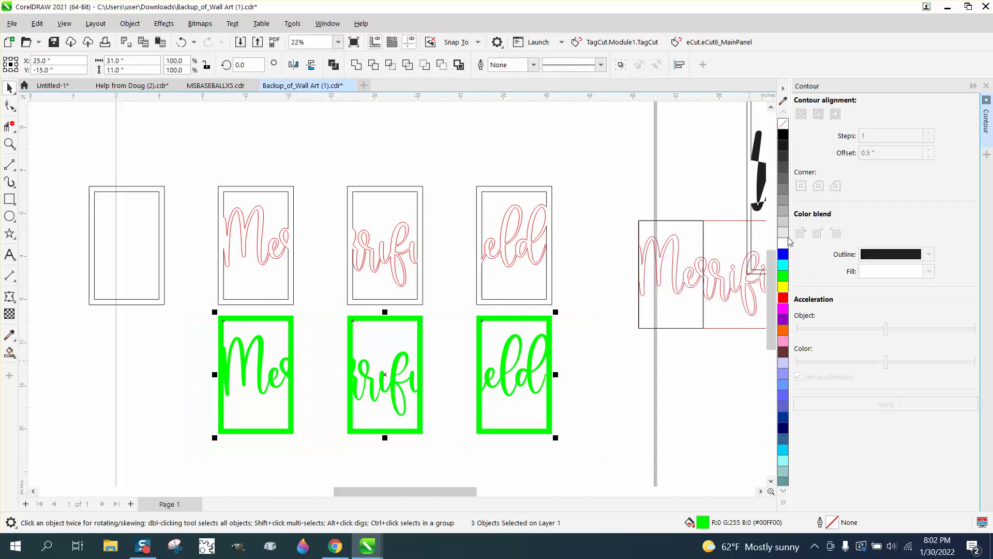
pyautogui.click(783, 123)
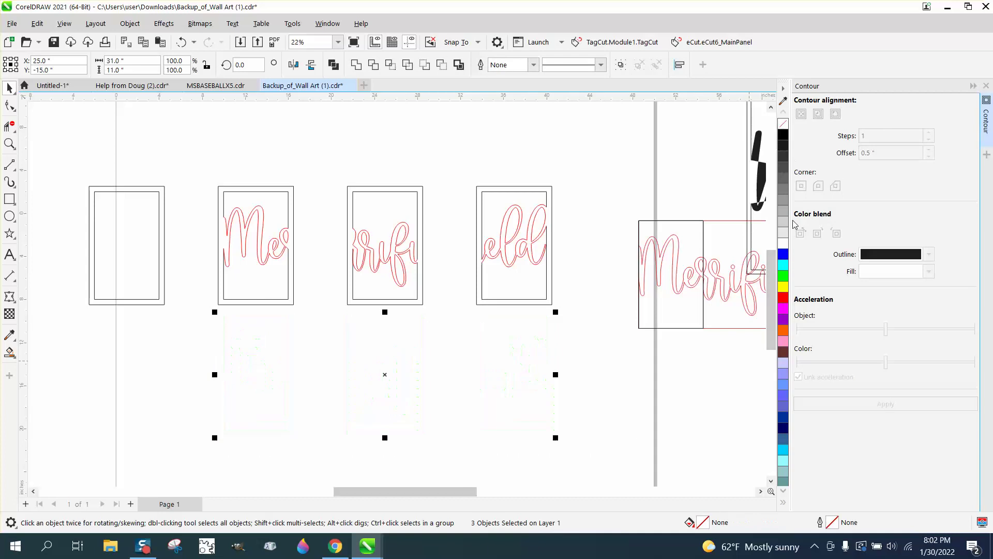
# Give the three cut shapes a red outline and shift them slightly lower.
pyautogui.rightClick(785, 300)
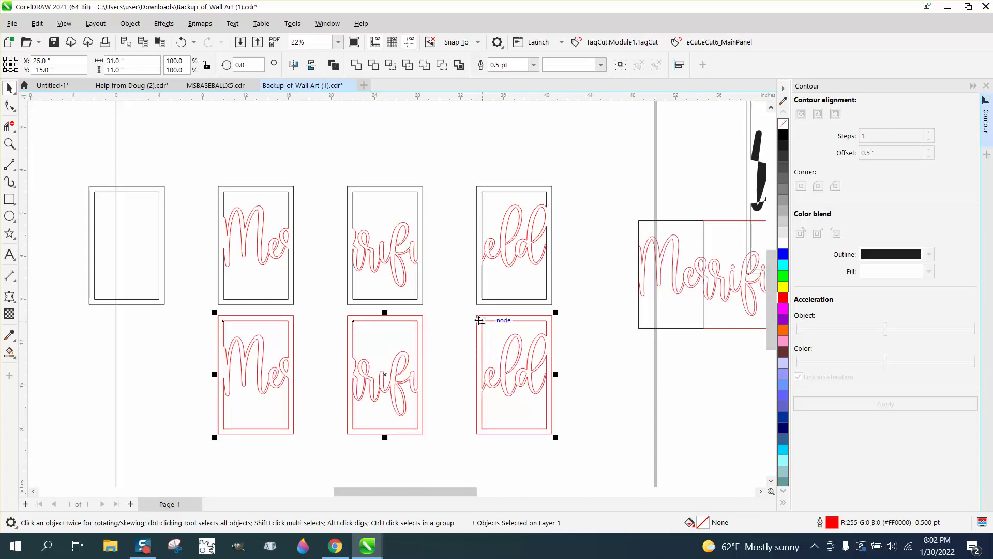
pyautogui.moveTo(476, 324); pyautogui.dragTo(477, 324)
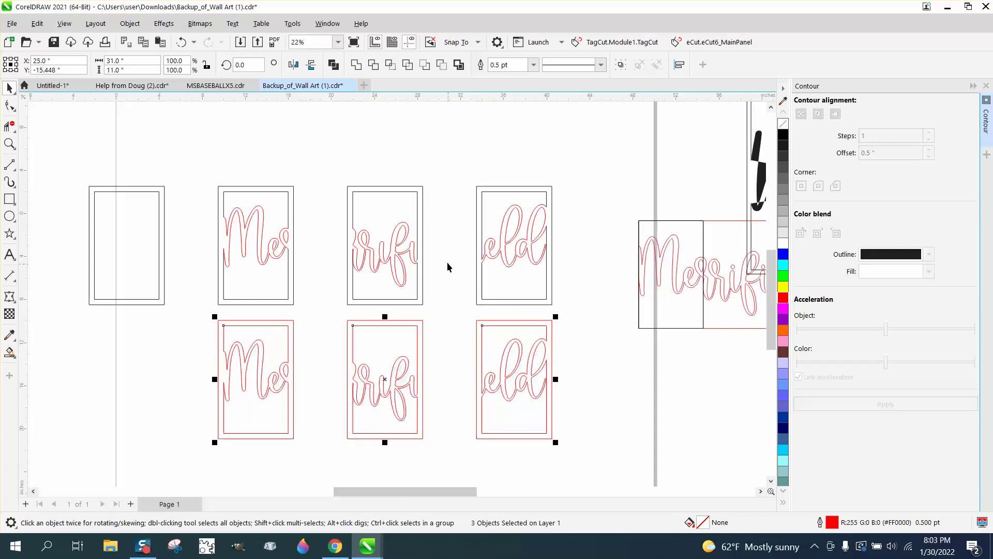
pyautogui.click(448, 266)
# Set the nudge distance to 0.5 inch.
pyautogui.click(331, 65)
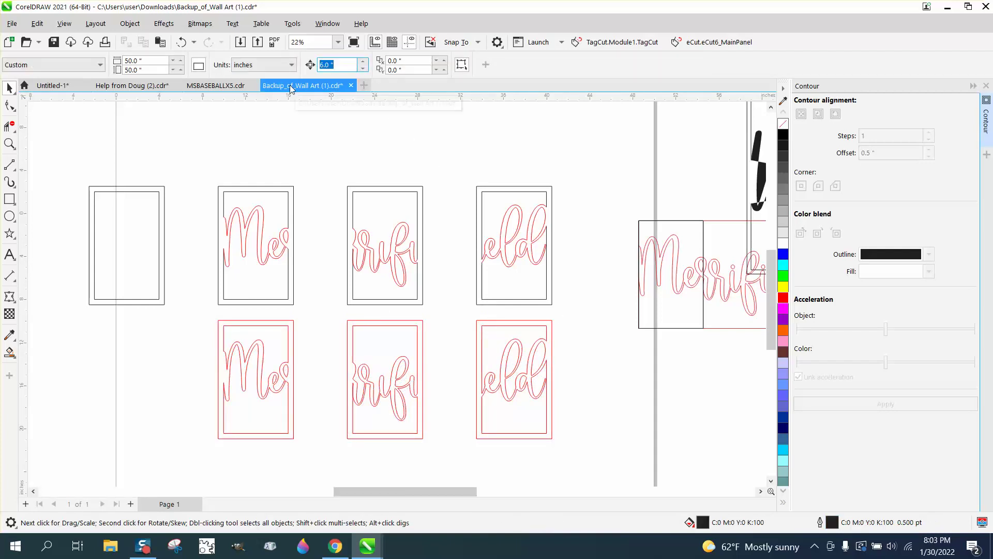
pyautogui.write('0.5')
pyautogui.press('Return')
# Place the eld panel 0.5 inch right of rrifi and move the Me panel beside rrifi.
pyautogui.click(485, 322)
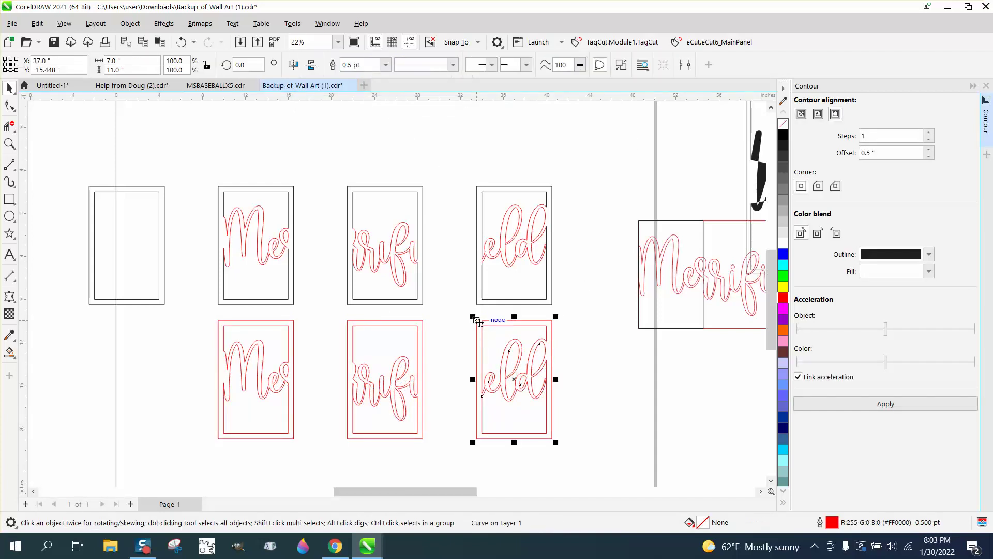
pyautogui.moveTo(472, 326); pyautogui.dragTo(429, 329)
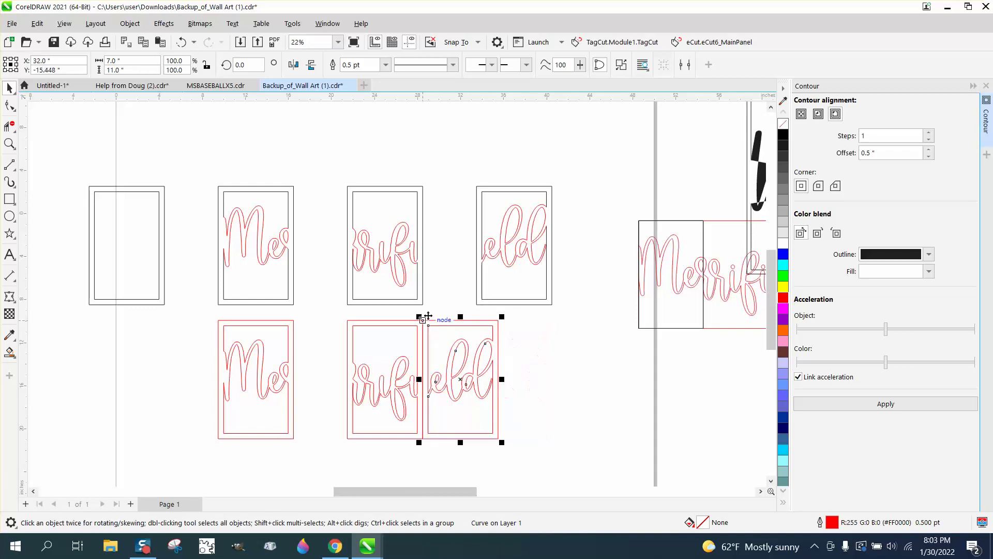
pyautogui.press('Right')
pyautogui.click(283, 341)
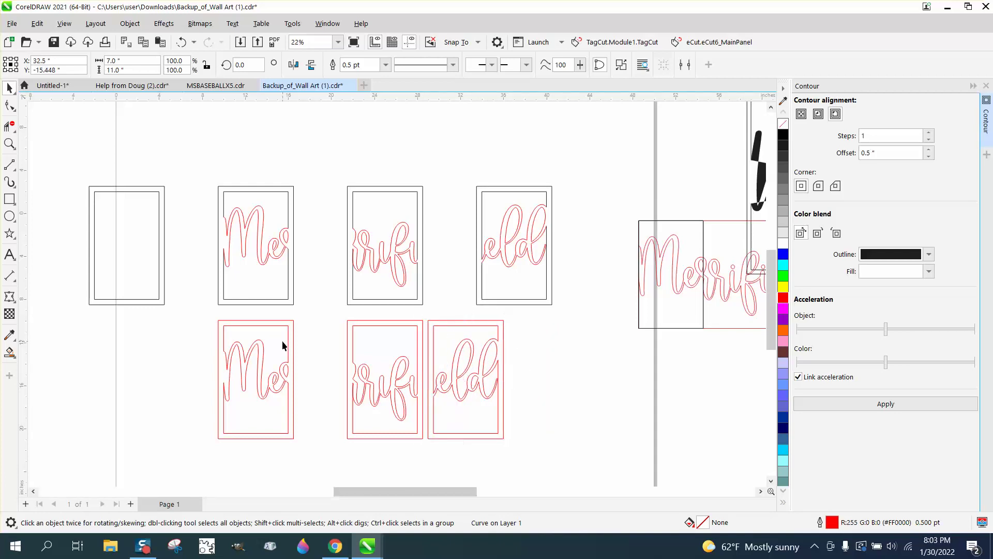
pyautogui.click(292, 326)
pyautogui.moveTo(294, 318); pyautogui.dragTo(348, 320)
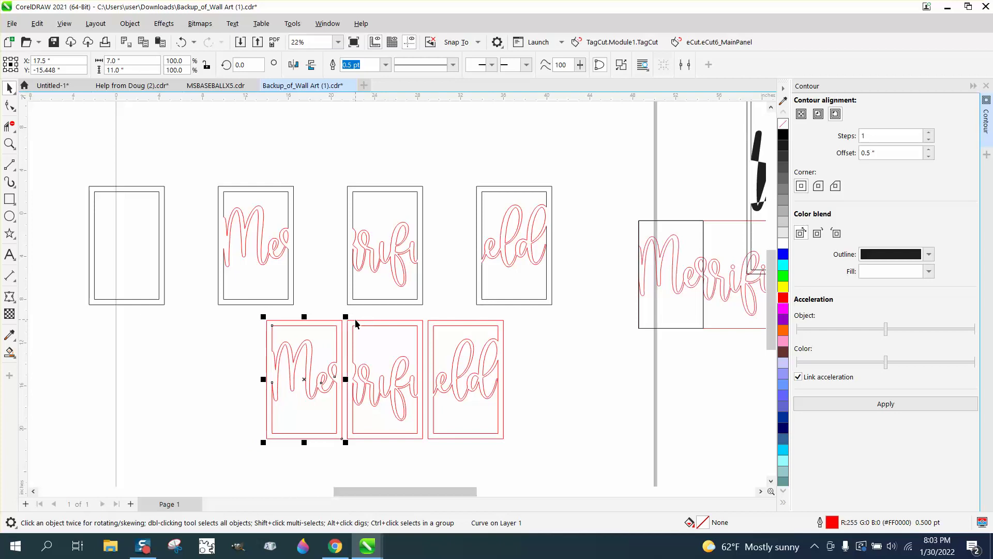
pyautogui.click(128, 342)
pyautogui.click(10, 143)
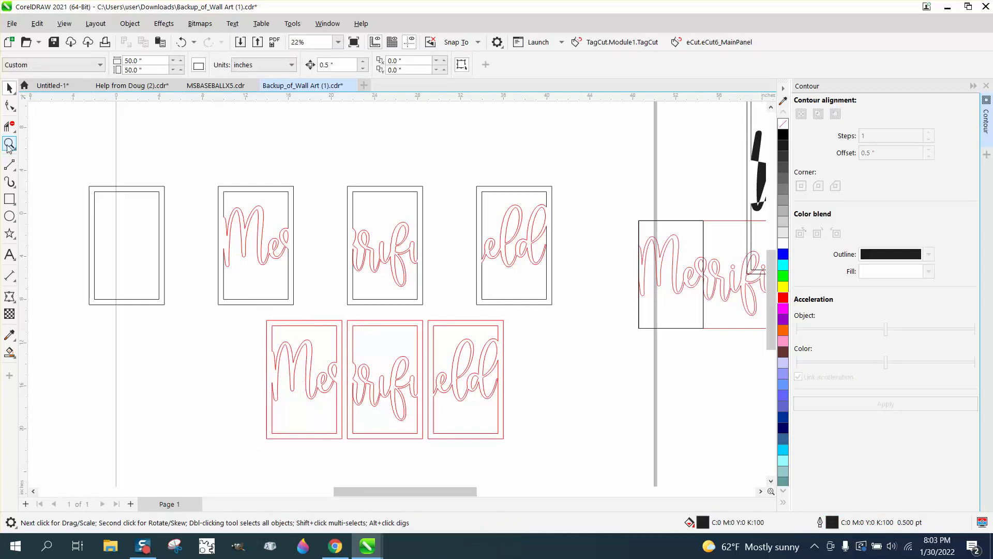
pyautogui.moveTo(247, 310); pyautogui.dragTo(584, 465)
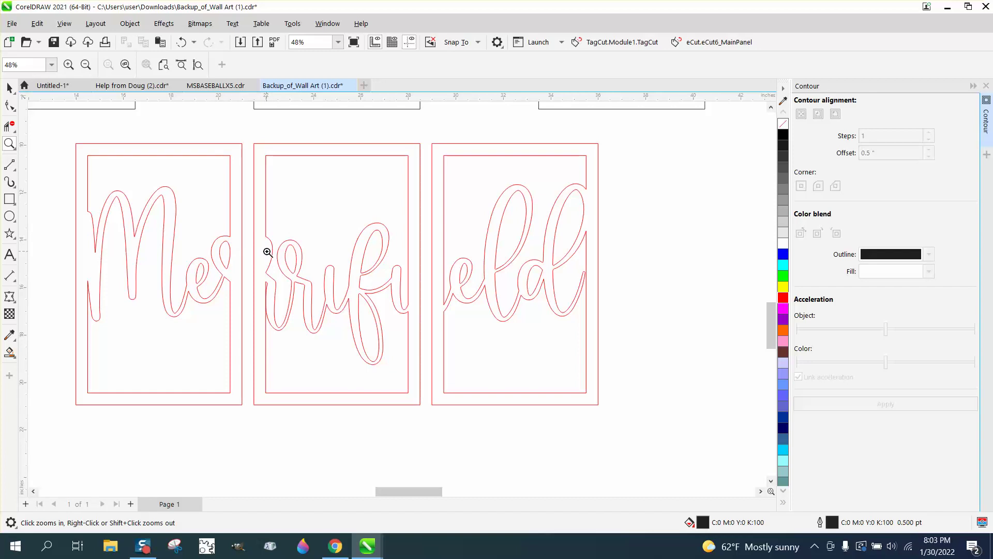
pyautogui.scroll(-1, 268, 252)
pyautogui.scroll(-5, 268, 252)
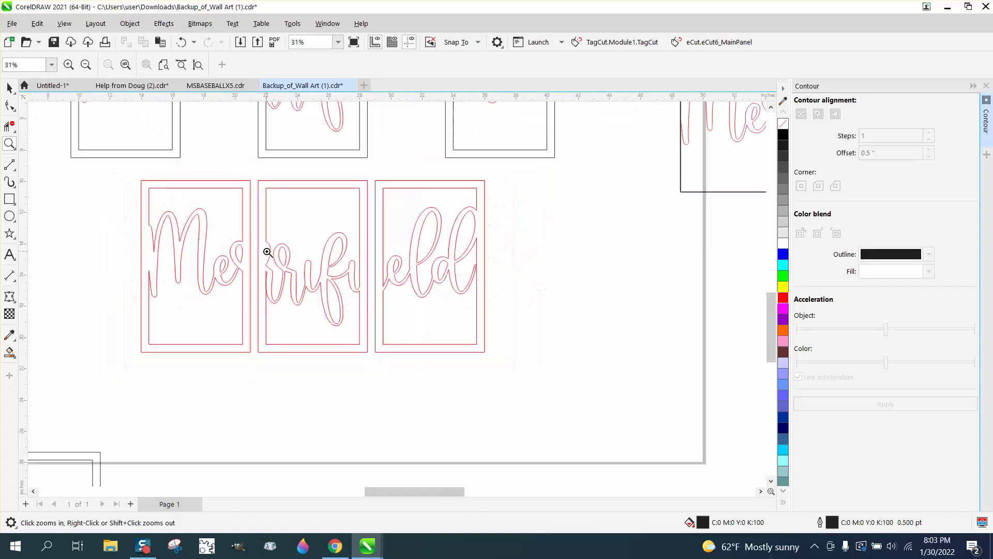
pyautogui.scroll(-2, 400, 265)
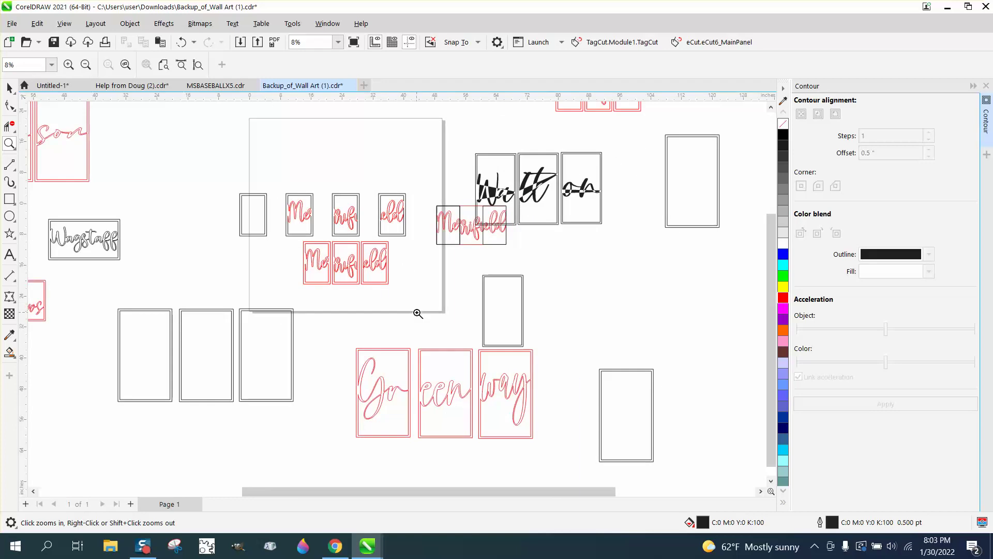
pyautogui.moveTo(300, 240); pyautogui.dragTo(454, 315)
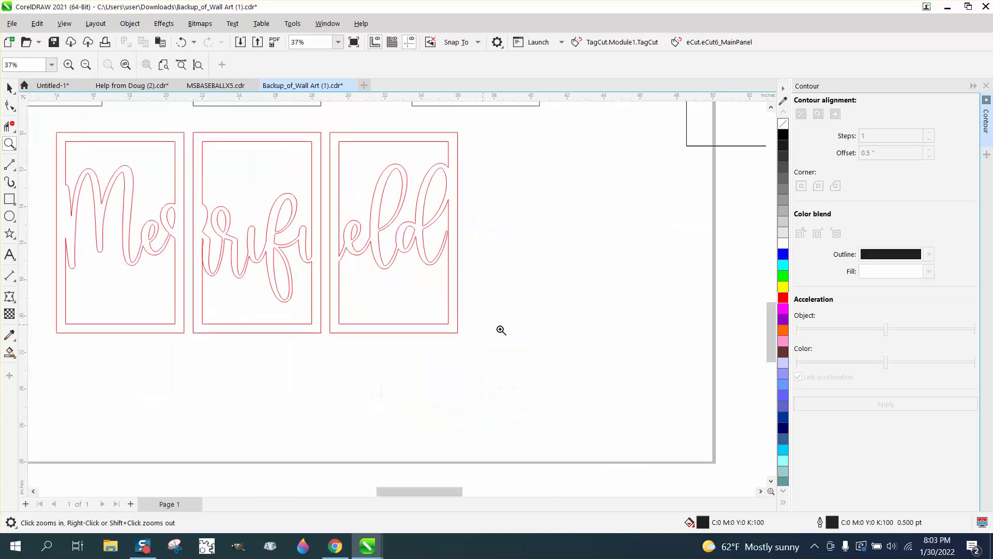